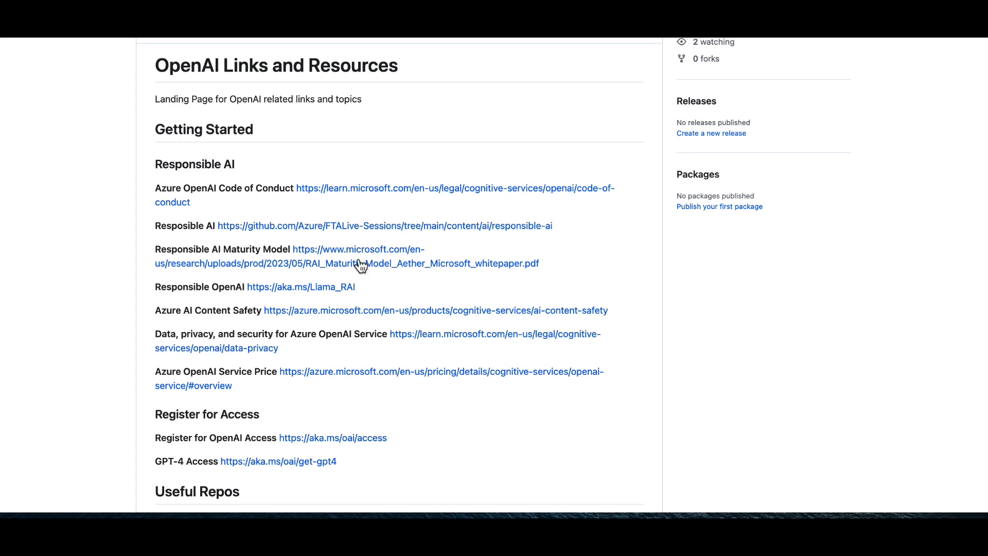
- Review the deployable application samples listed under Useful Repos on the OpenAI Links and Resources page
scroll(295, 332, down, 5)
scroll(298, 335, down, 2)
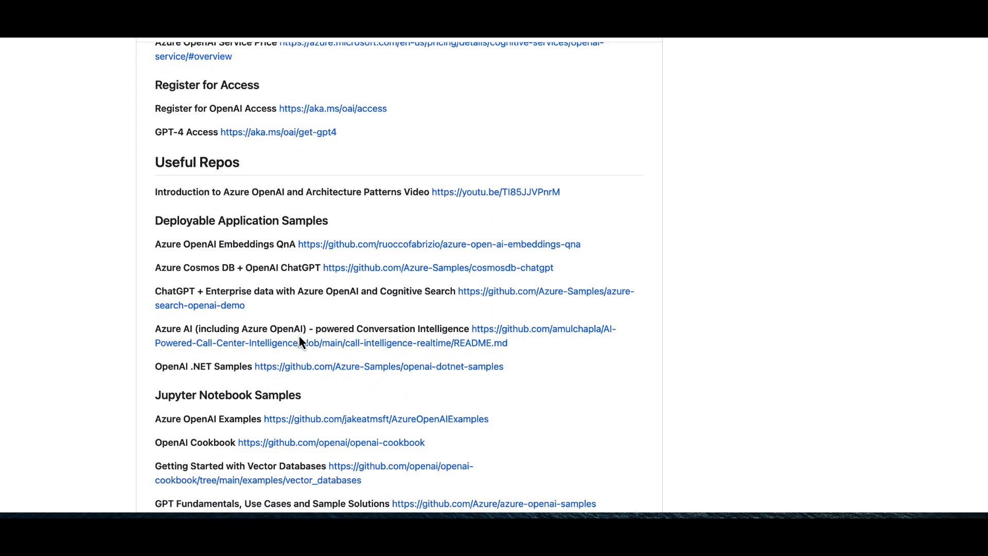
drag(246, 307, 150, 231)
click(142, 228)
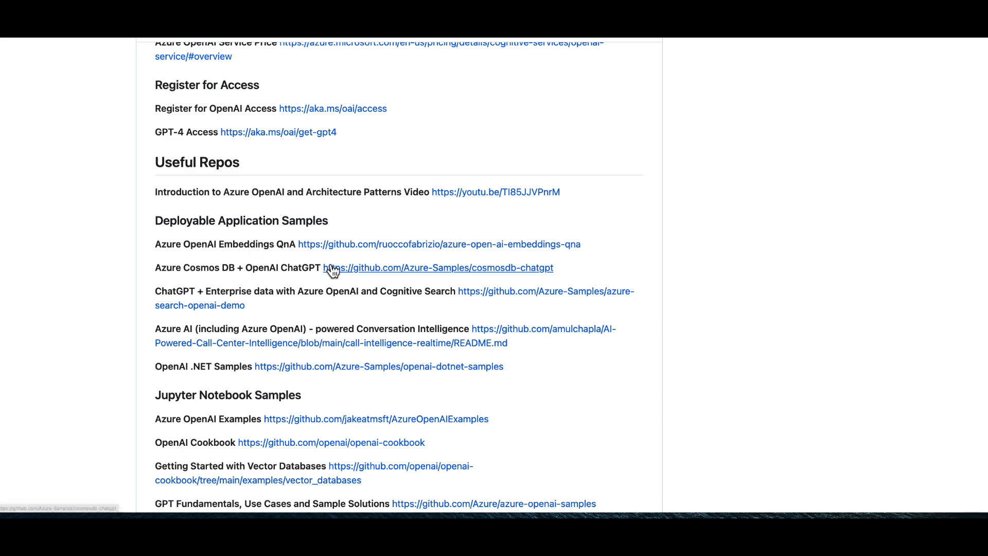
scroll(263, 267, up, 1)
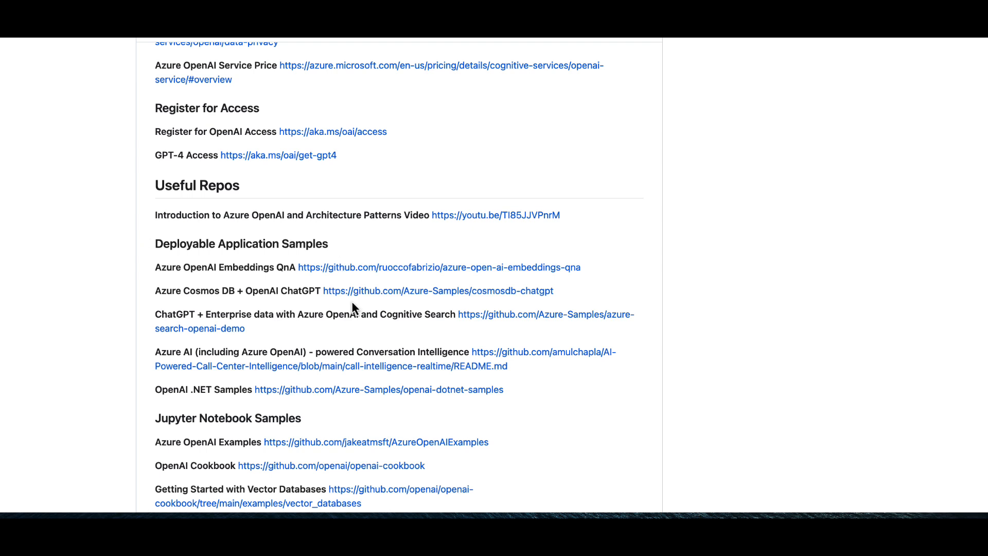
- Open the ChatGPT + Enterprise data with Azure OpenAI and Cognitive Search repository and examine its README architecture diagram
click(503, 320)
scroll(394, 322, down, 15)
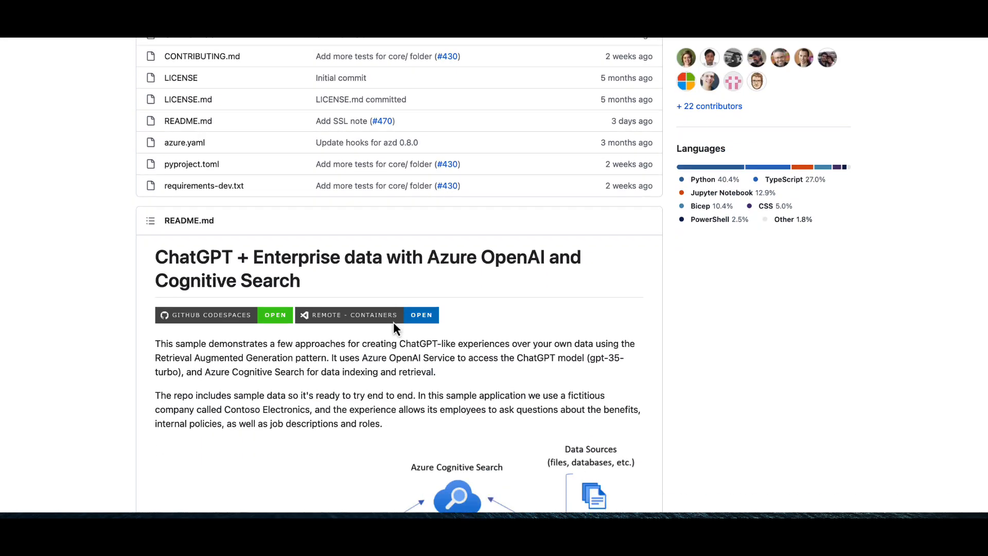
scroll(393, 323, down, 1)
scroll(393, 322, up, 3)
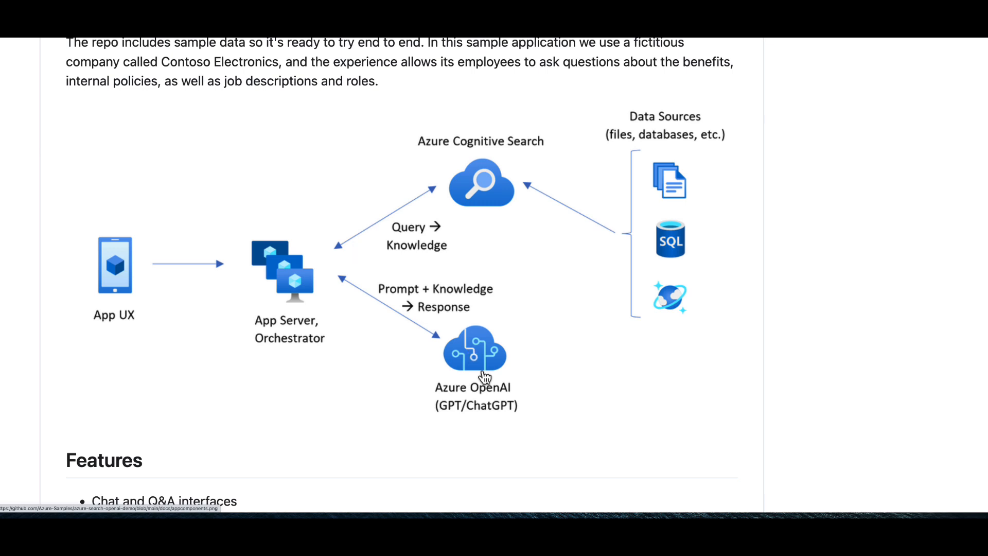
key(ctrl+minus)
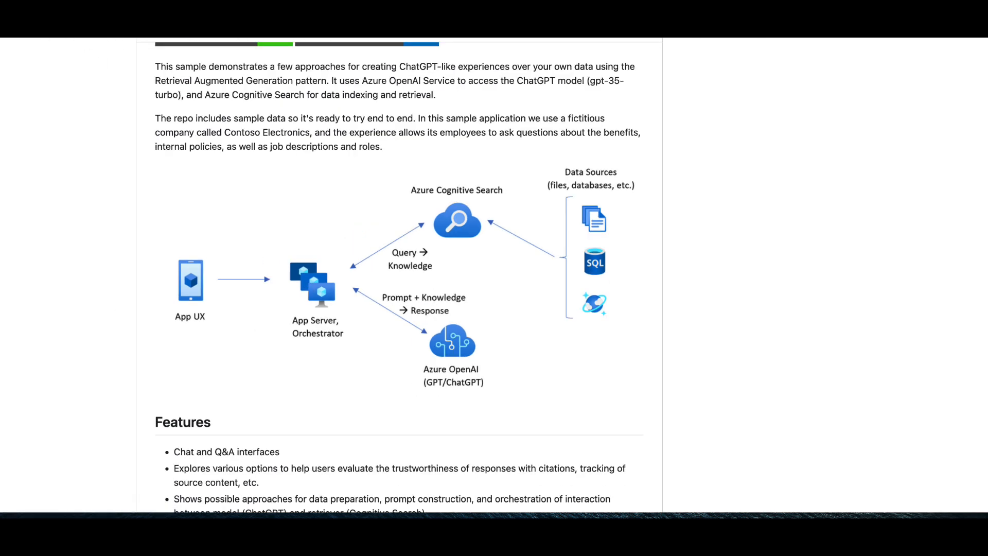
- Return to the OpenAI links page and review the registration links for OpenAI access and GPT-4 access
key(super+Left)
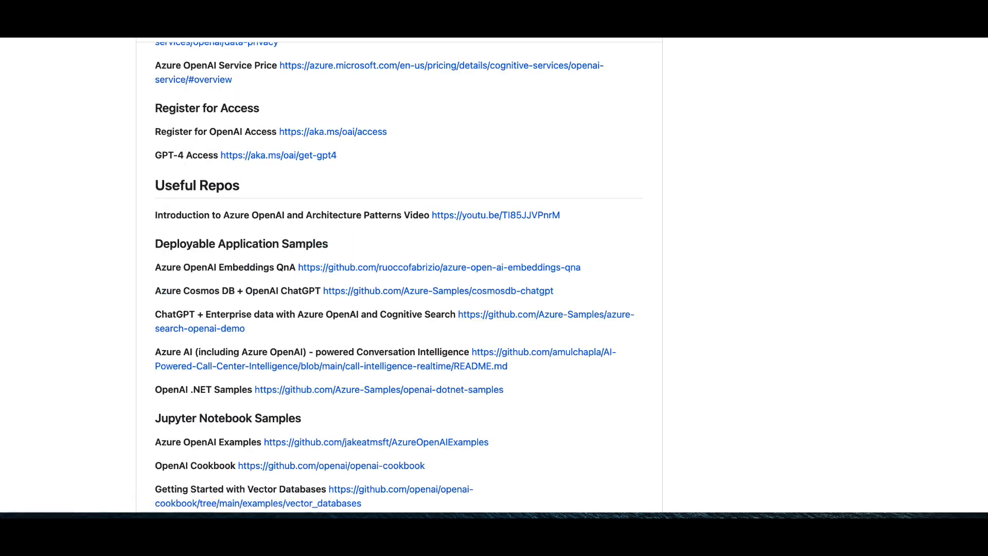
click(129, 16)
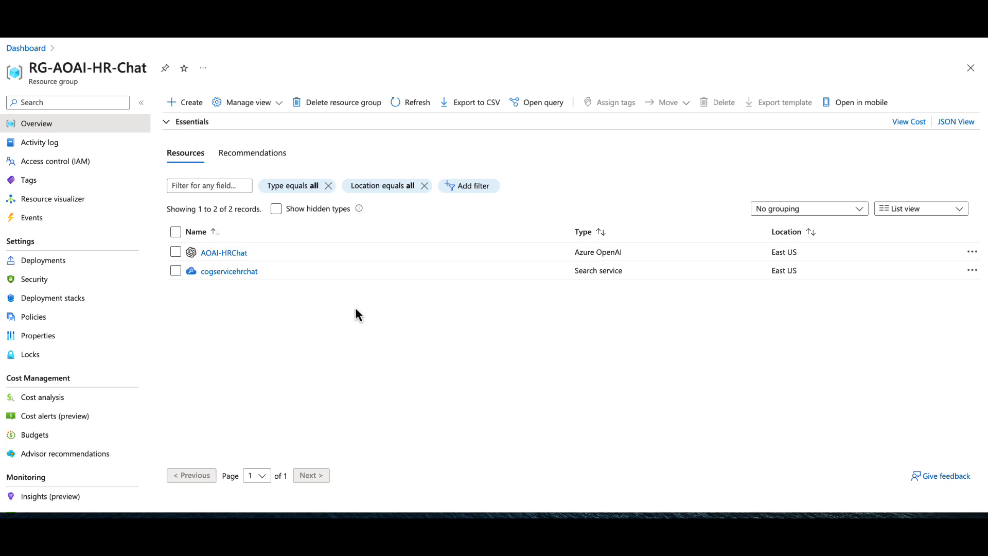
click(188, 18)
scroll(332, 258, up, 3)
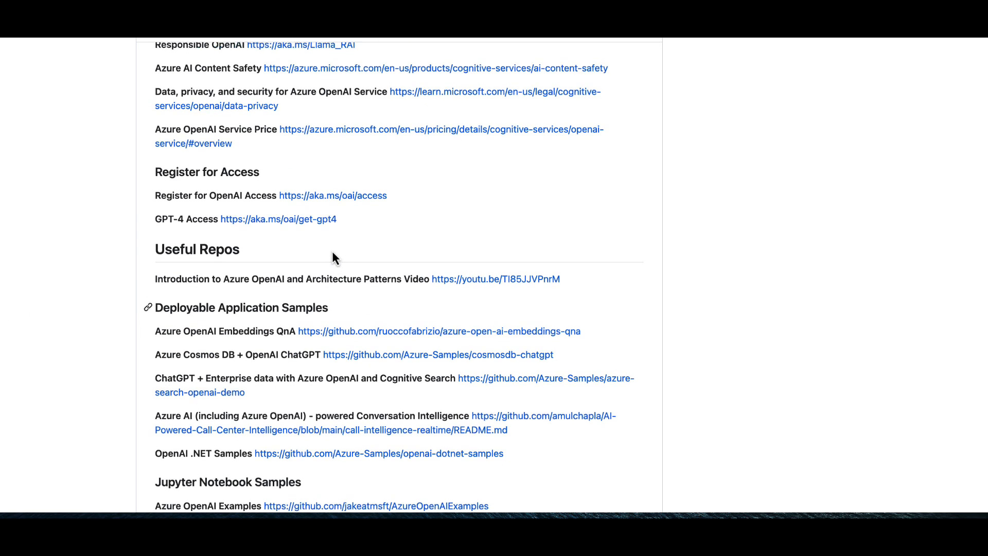
drag(387, 195, 157, 196)
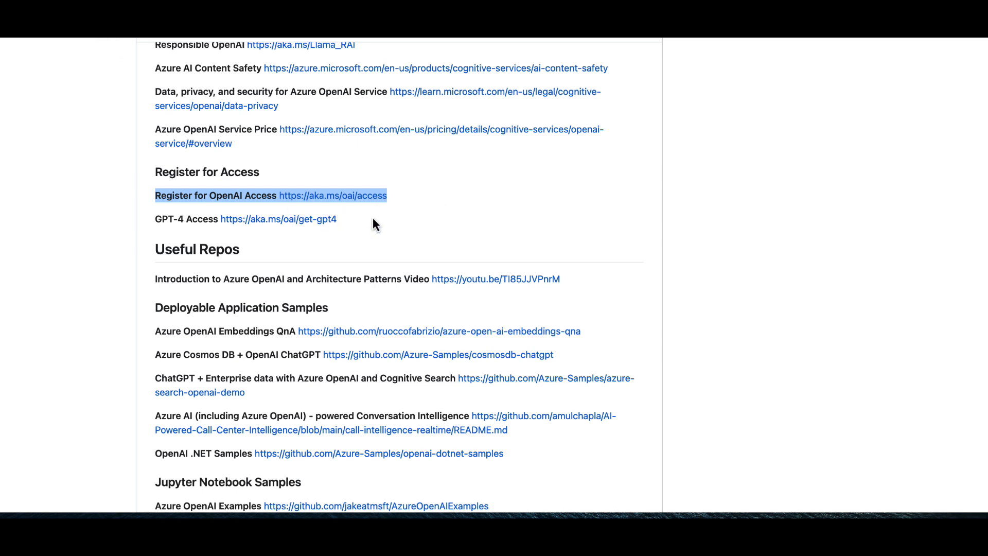
click(347, 224)
drag(369, 224, 216, 223)
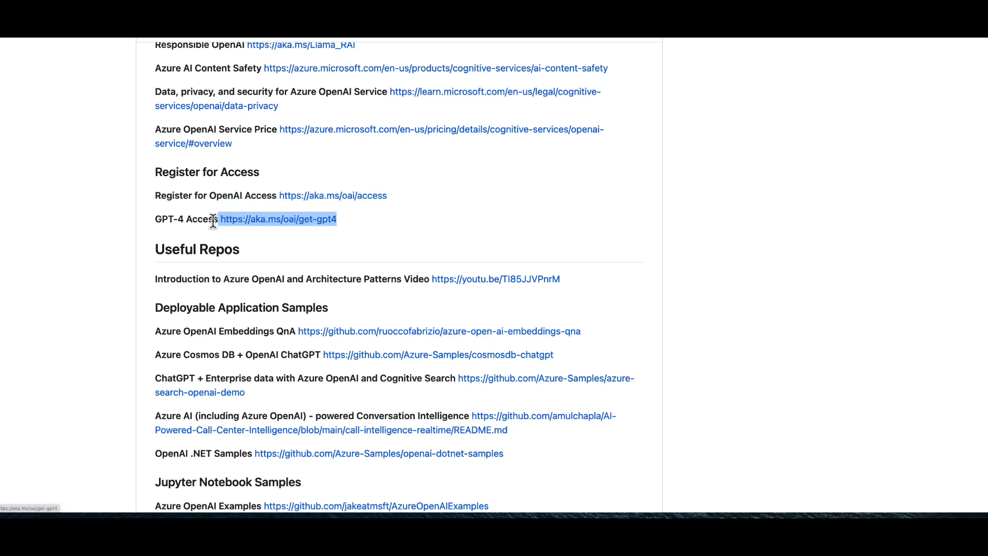
click(190, 218)
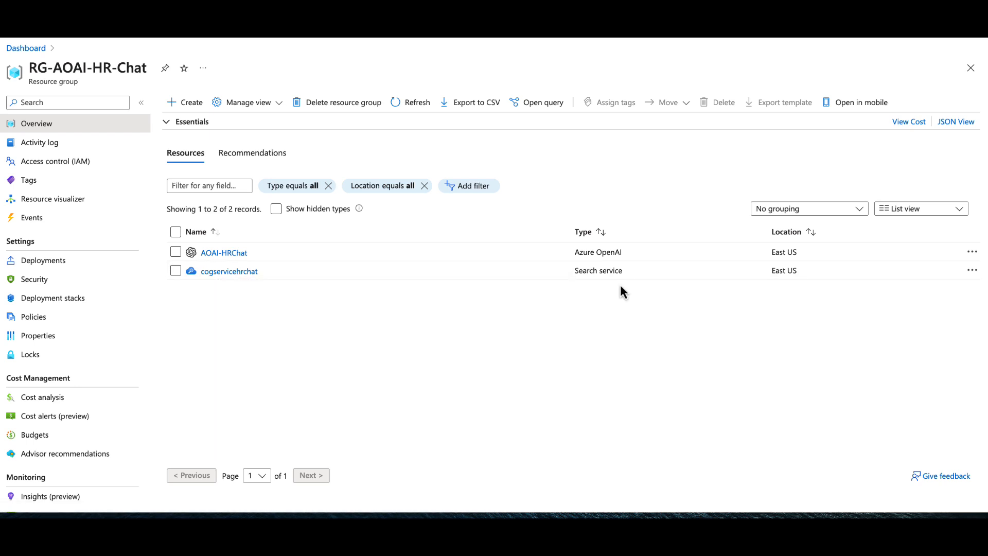
- Open the AOAI-HRChat resource from the RG-AOAI-HR-Chat resource group in the Azure portal and go to its deployment management in Azure OpenAI Studio
drag(633, 274, 560, 274)
click(548, 280)
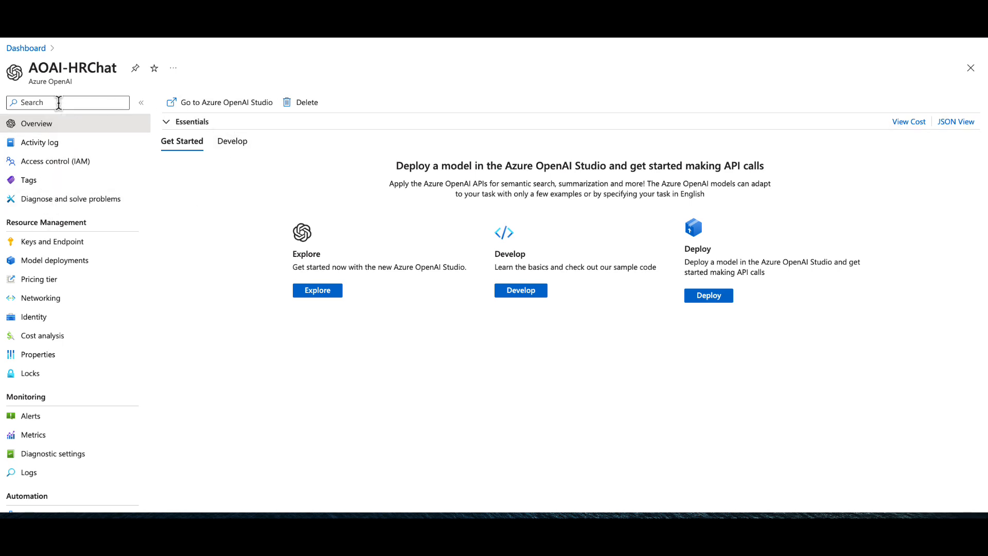
drag(32, 70, 120, 77)
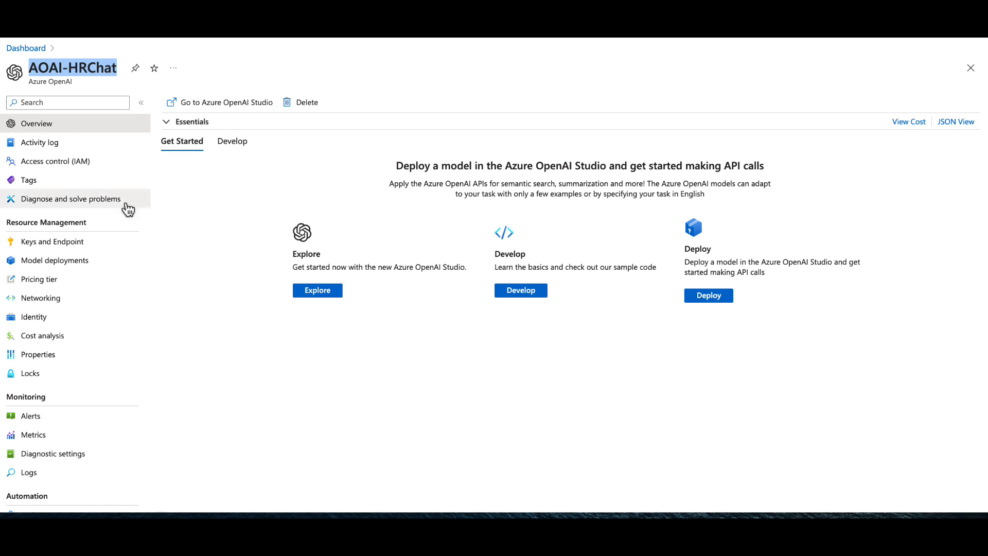
click(78, 257)
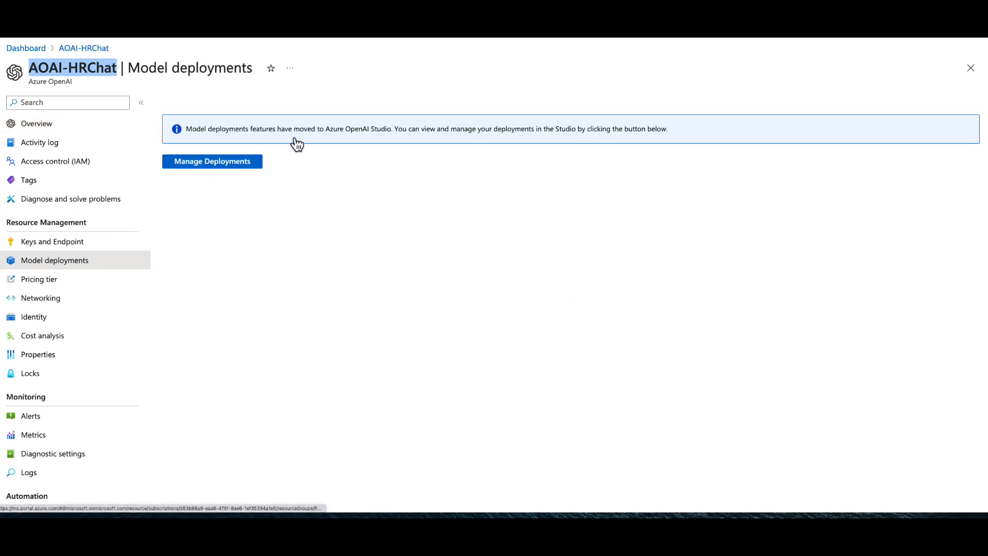
click(310, 166)
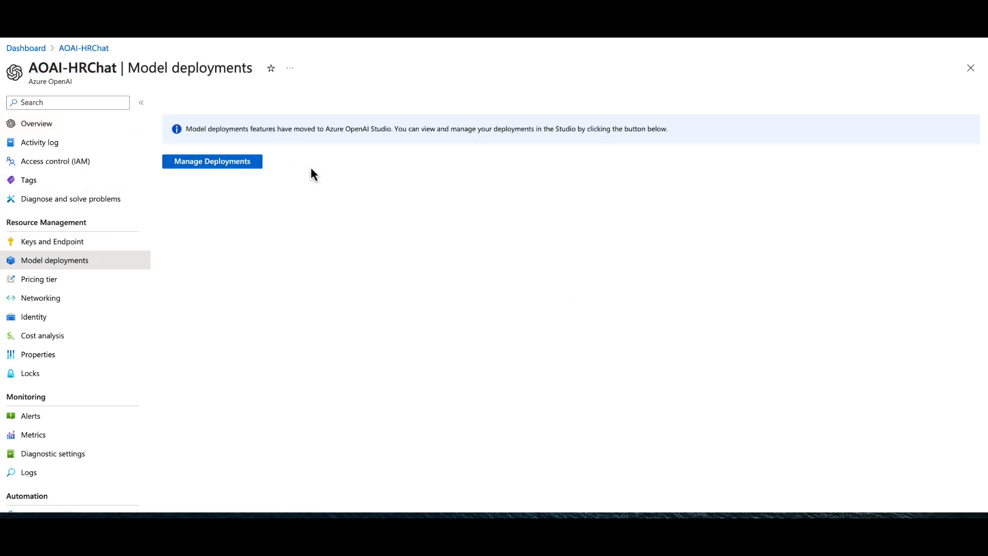
click(209, 163)
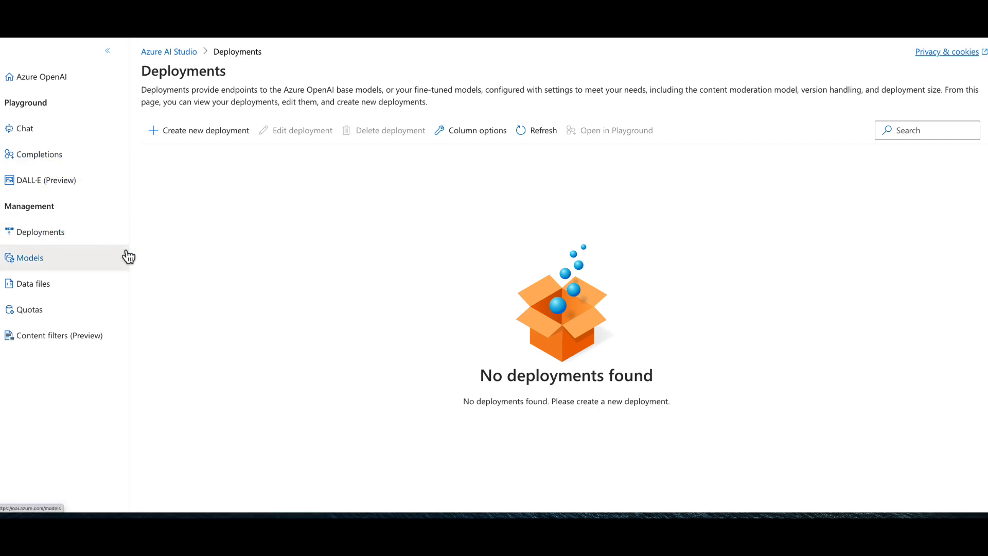
- Start a new deployment for the Azure OpenAI resource and choose gpt-35-turbo-16k as its base model
click(38, 128)
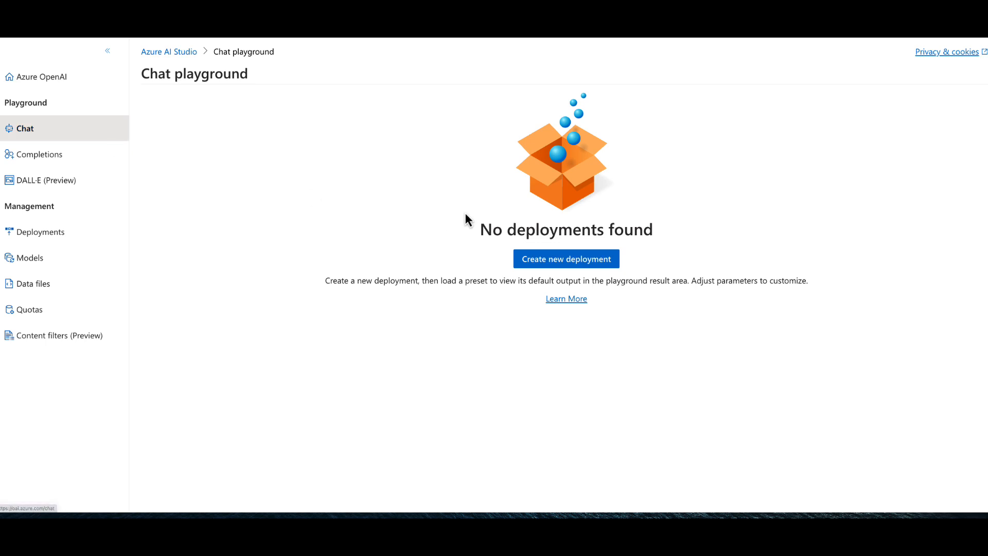
click(67, 234)
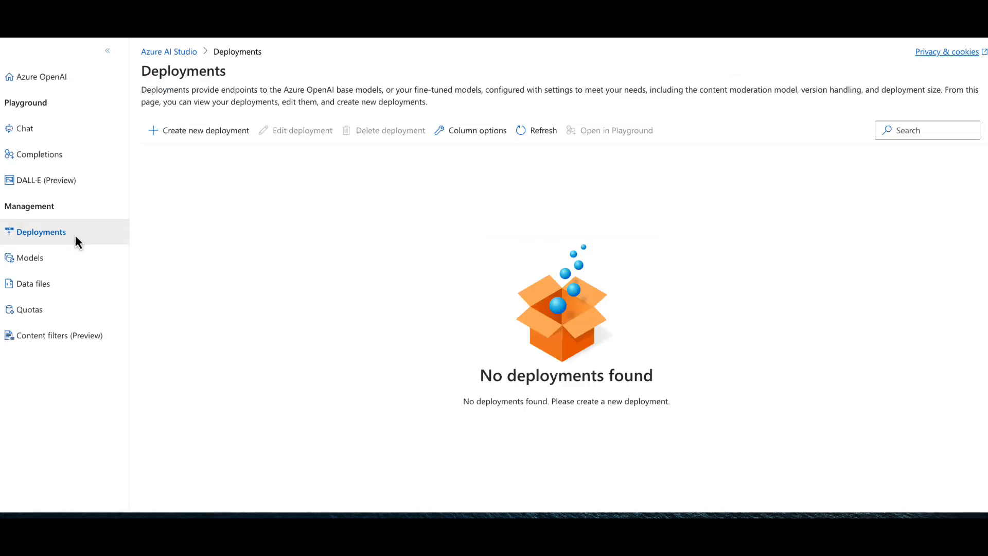
click(204, 133)
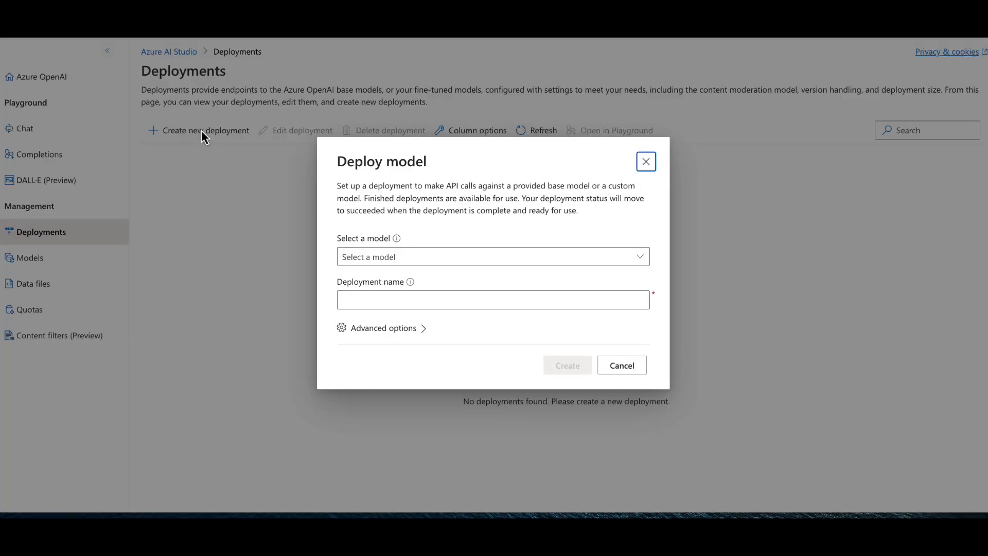
click(640, 257)
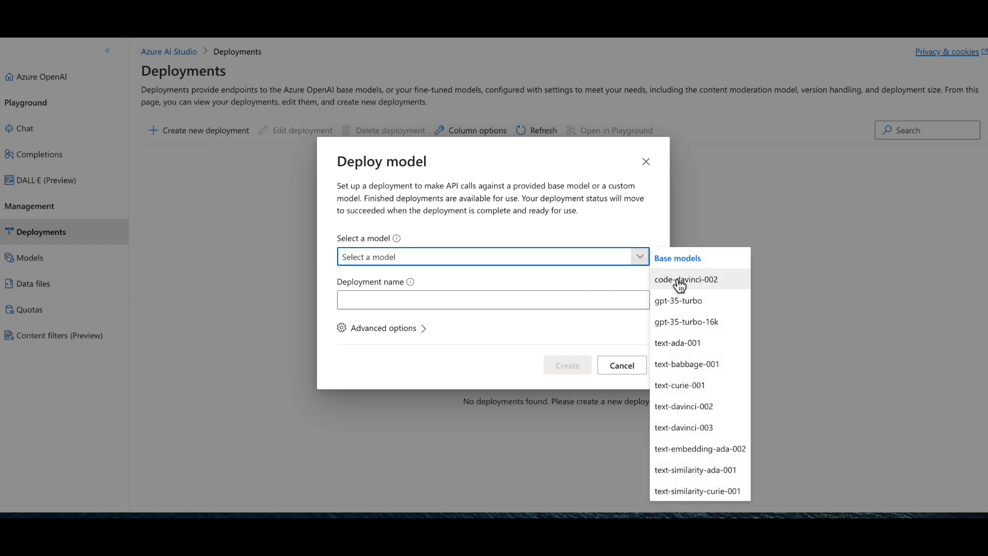
click(703, 323)
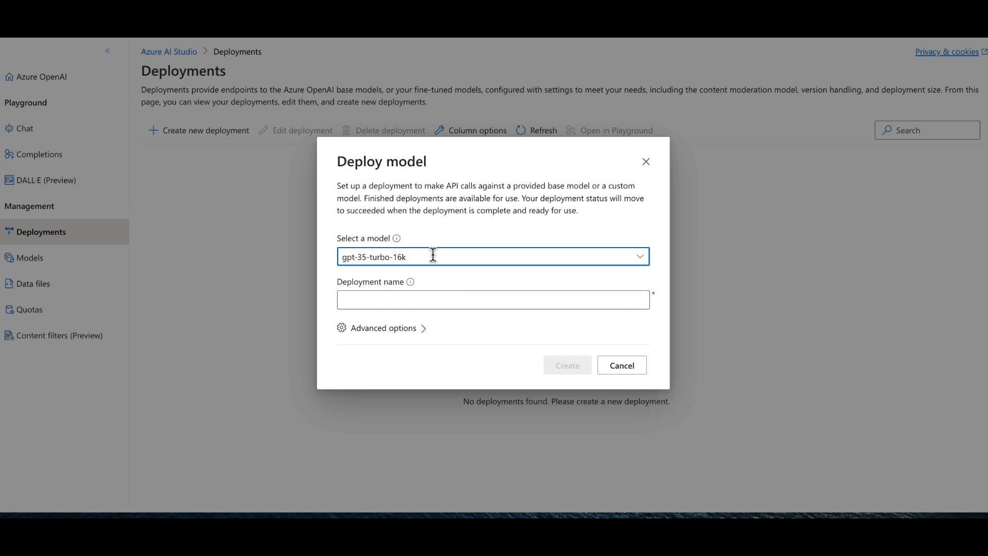
- Name the deployment gpt-35-turbo-16k by copying the model name, create it and dismiss the notification
drag(432, 256, 313, 255)
key(ctrl+c)
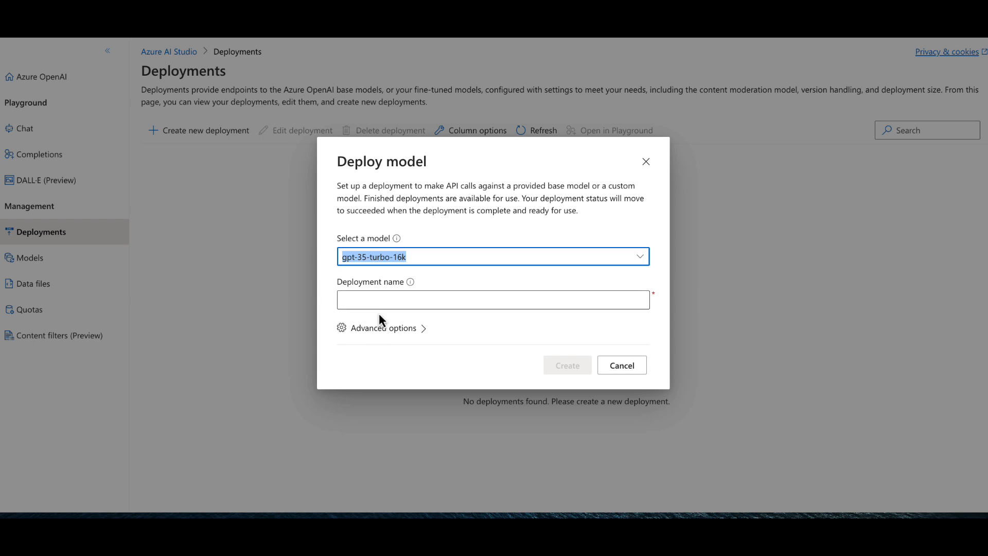
click(378, 298)
key(ctrl+v)
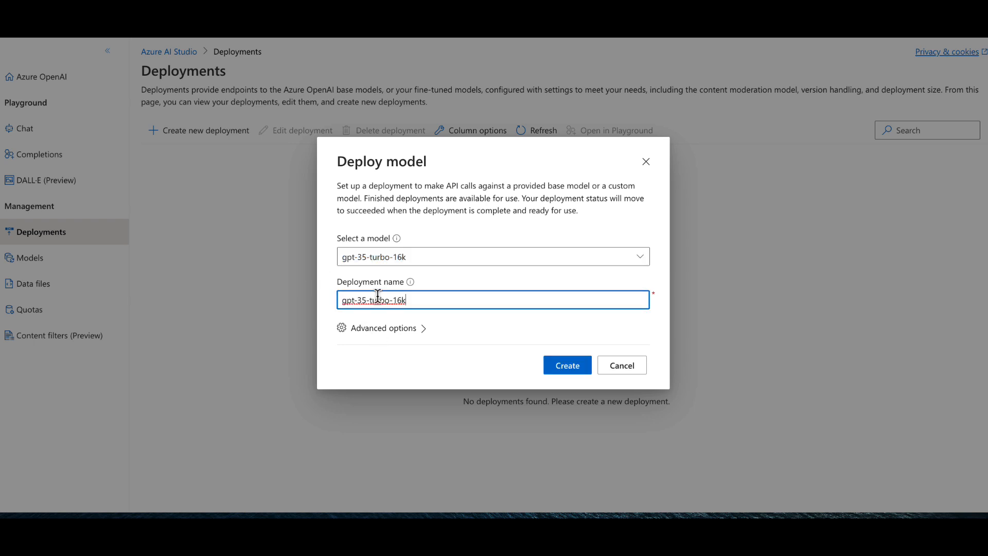
click(423, 238)
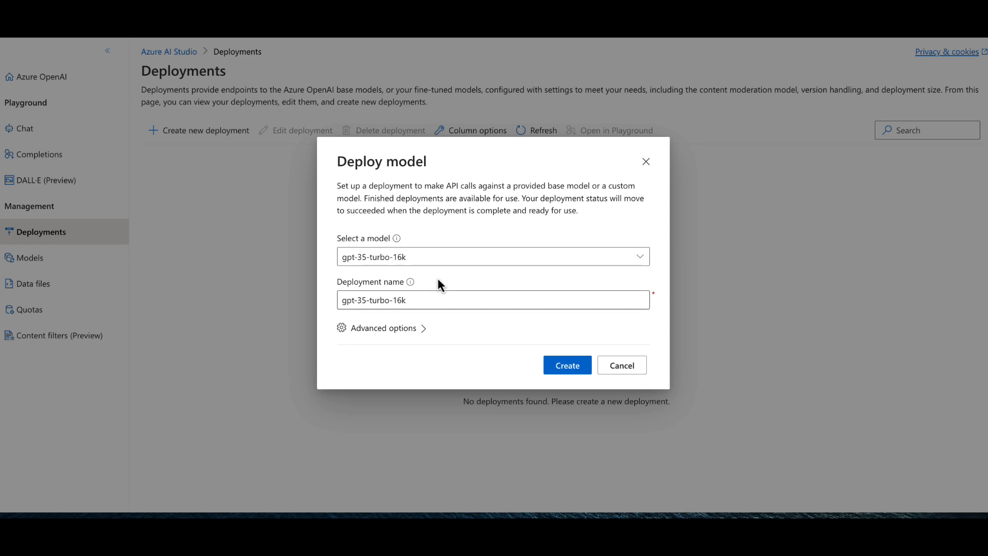
click(573, 366)
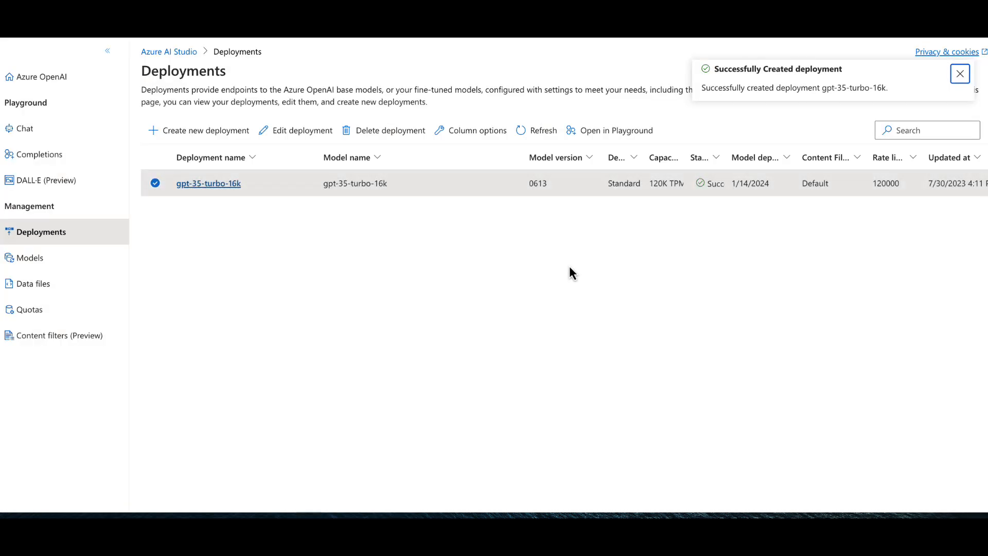
click(960, 74)
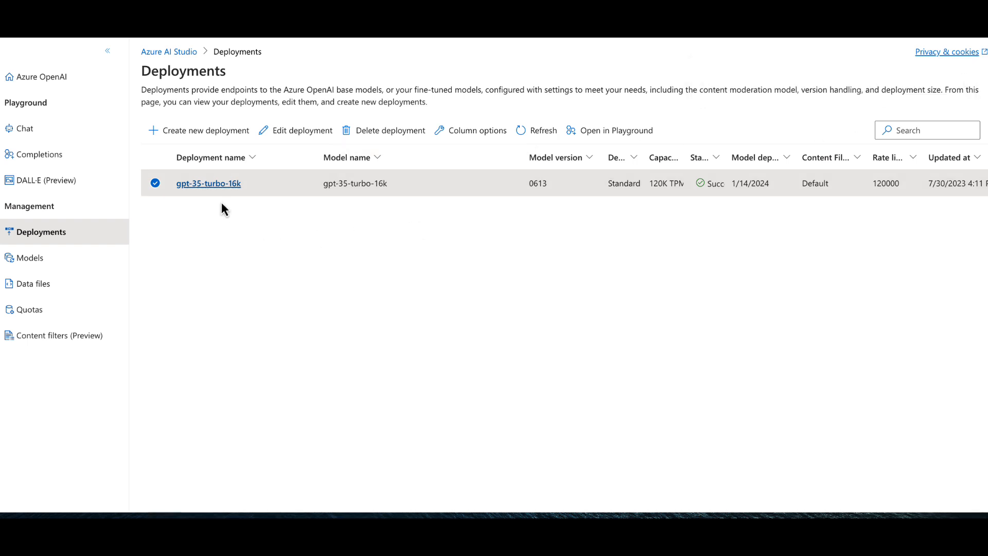
- Open the Bring your own data setup from the Azure OpenAI service home page
click(38, 80)
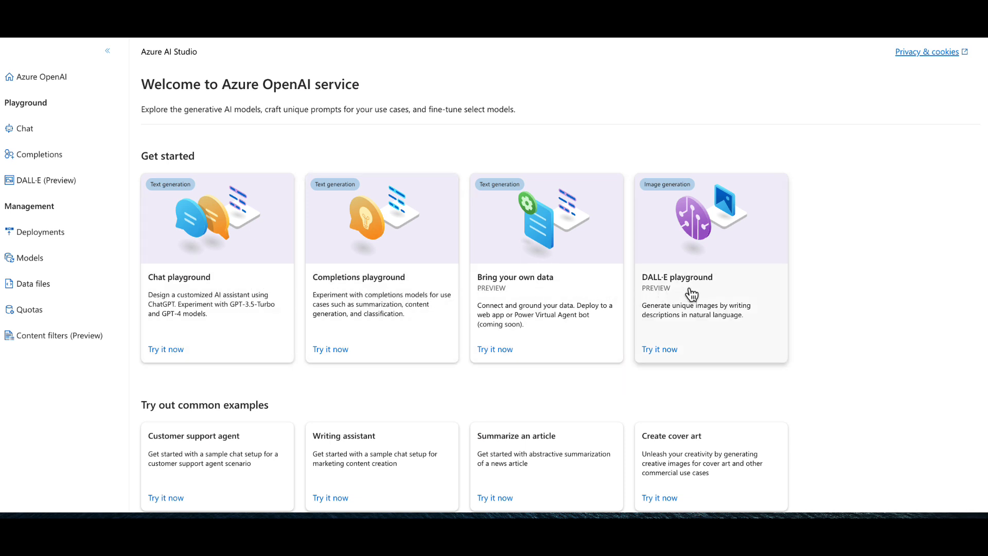
scroll(528, 304, down, 1)
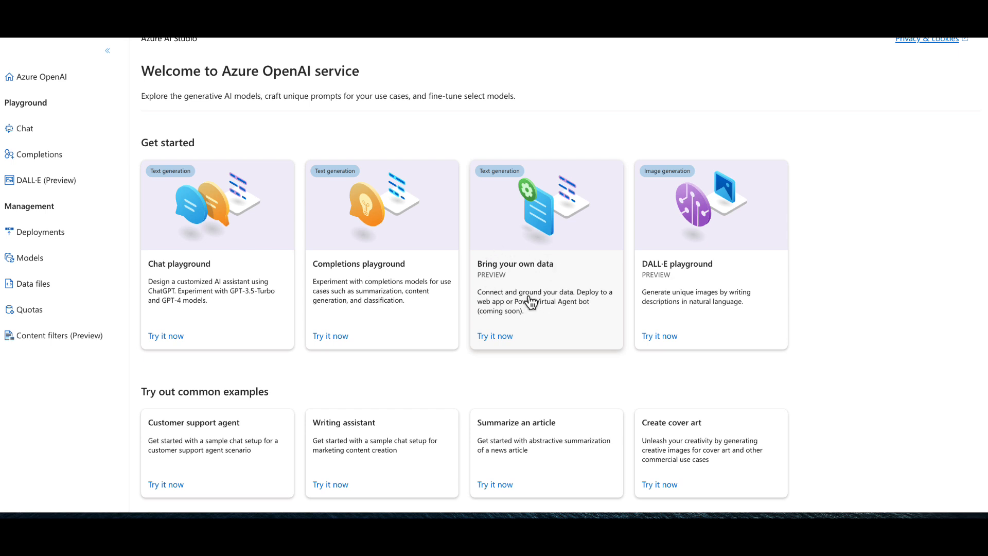
click(530, 302)
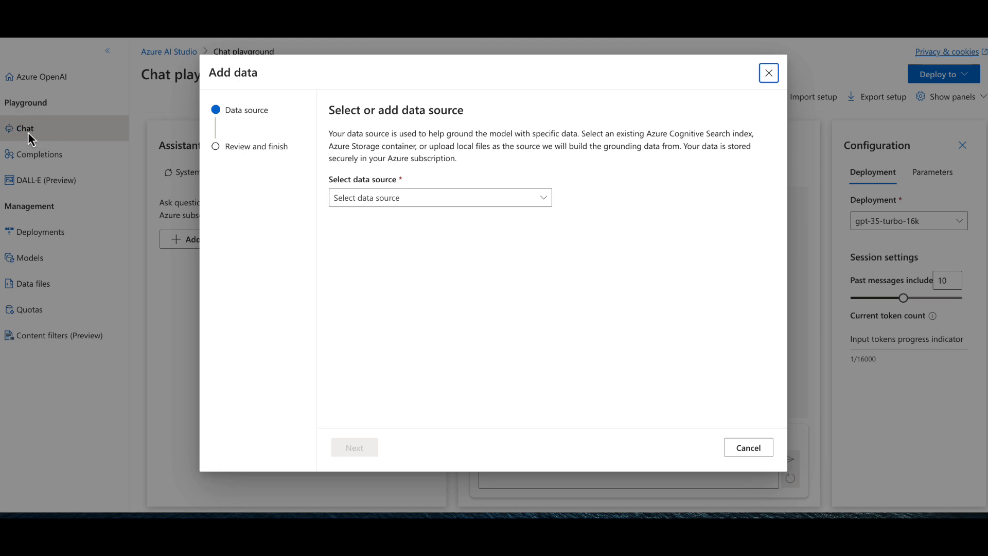
- Set the data source to Azure Blob Storage, using the sqlshepblob storage resource and the hr-docs container
click(421, 204)
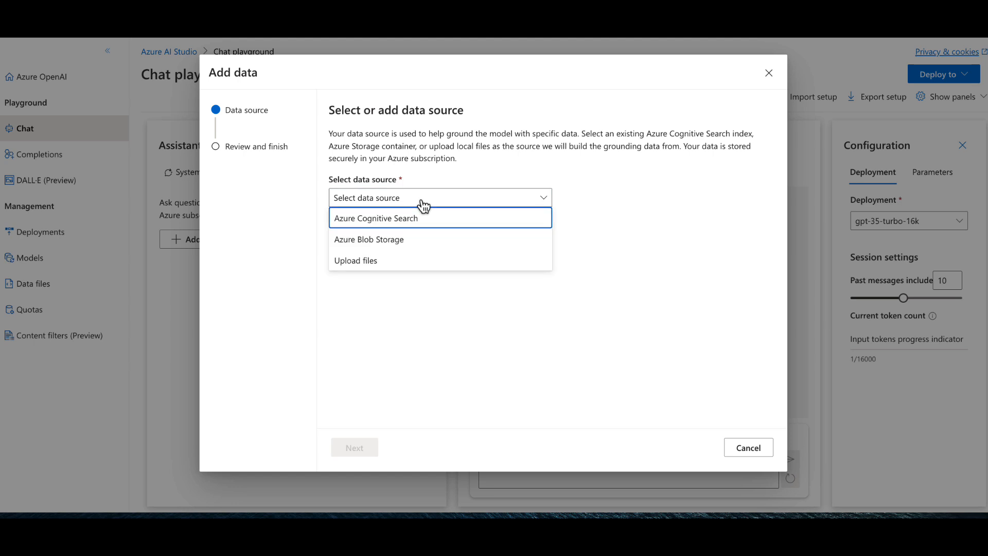
click(411, 245)
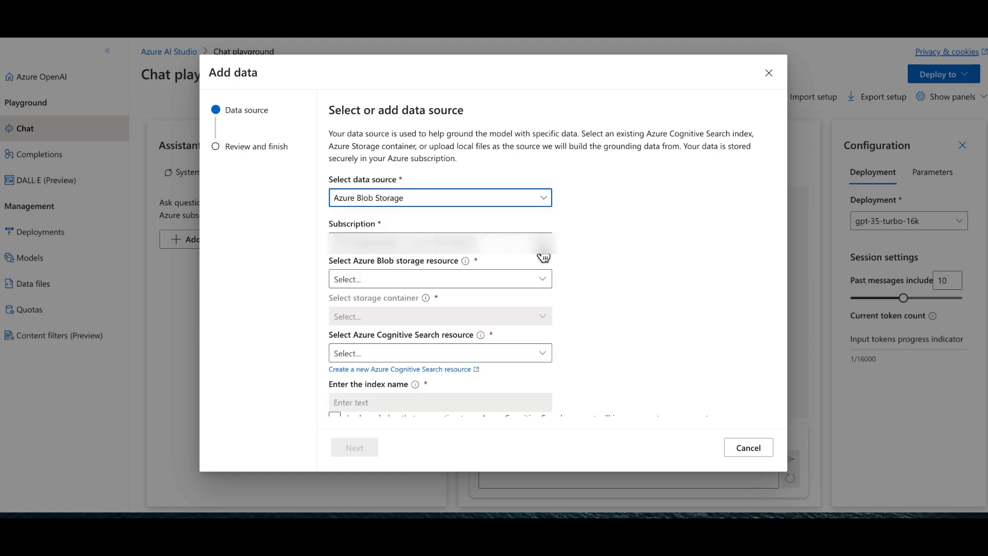
click(538, 280)
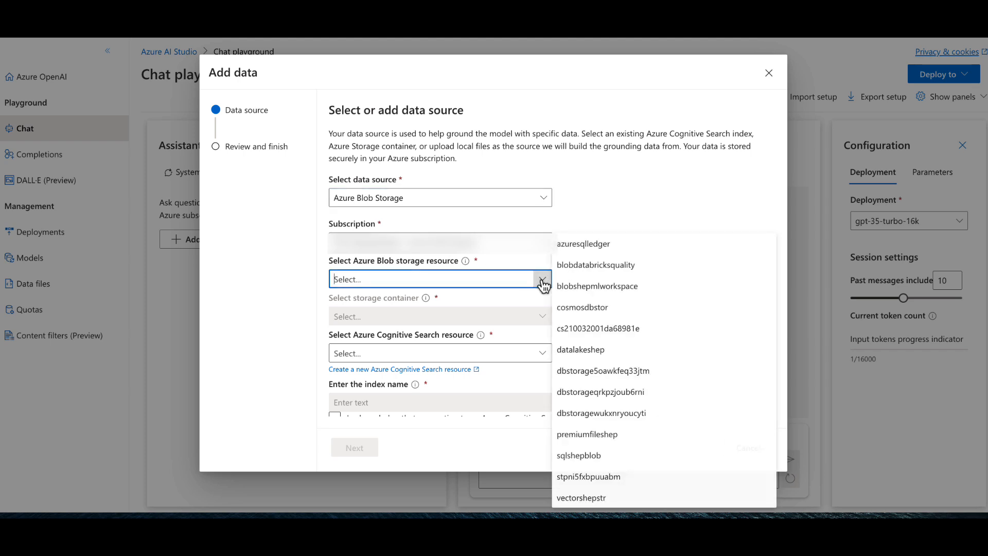
click(596, 456)
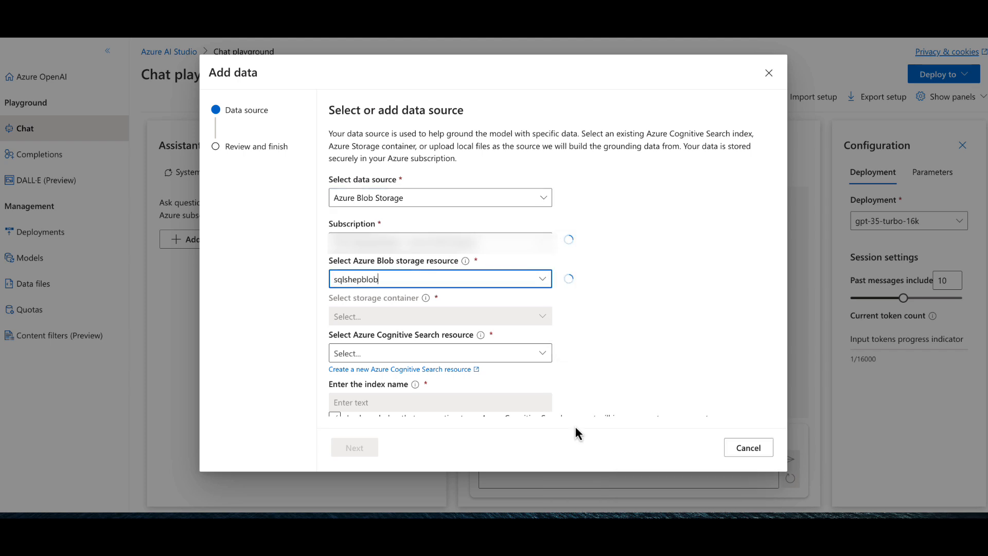
click(542, 315)
click(579, 413)
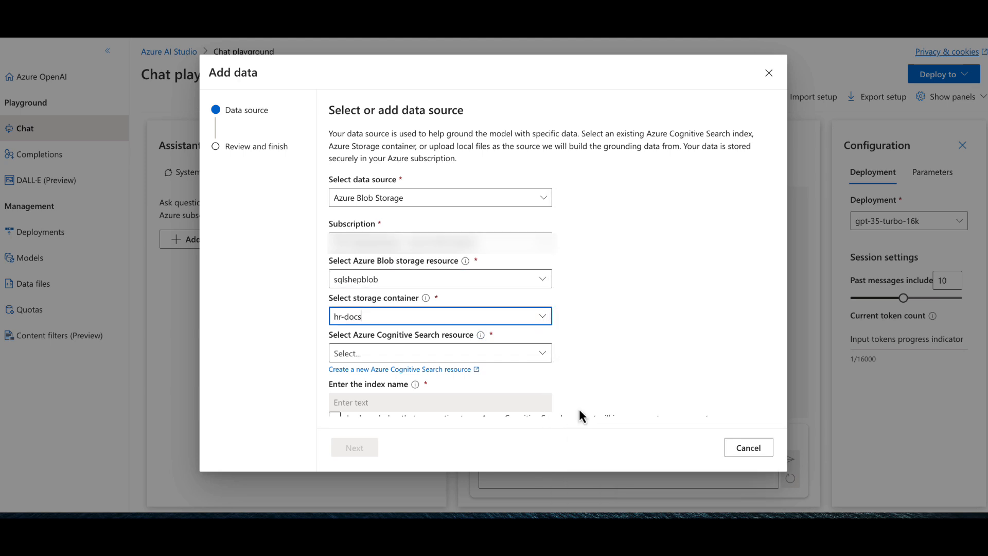
- Select cogservicehrchat as the Azure Cognitive Search resource and name the index hrdocsindex
click(543, 355)
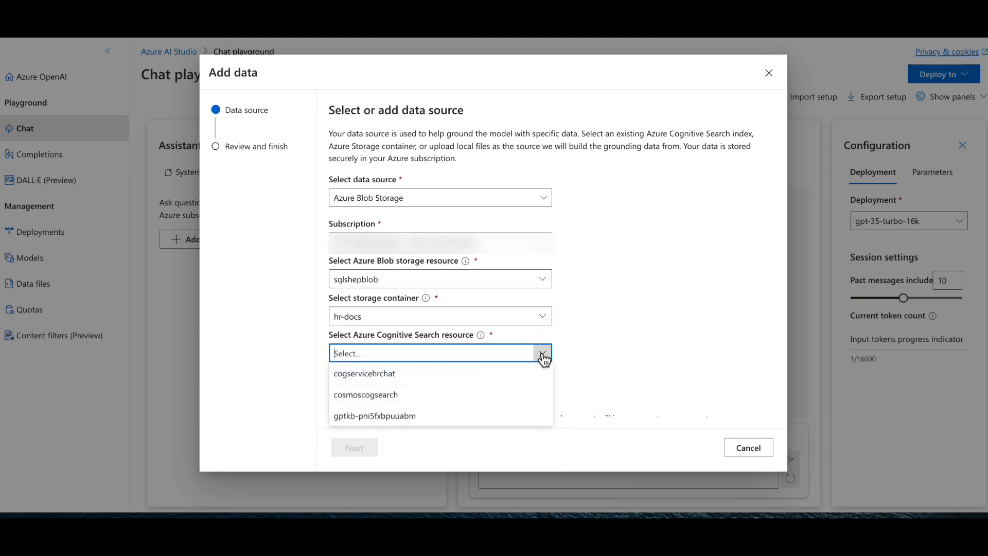
click(362, 376)
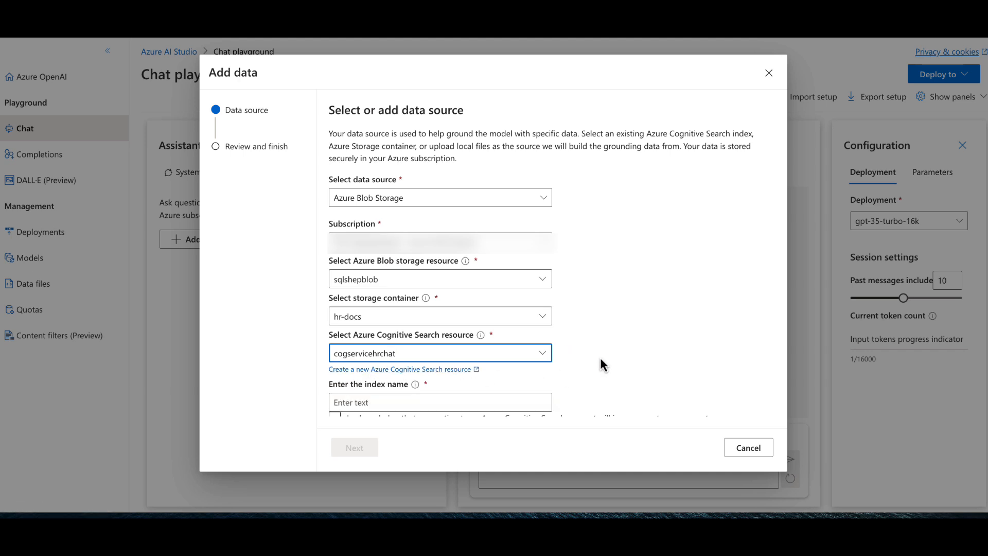
scroll(601, 358, down, 1)
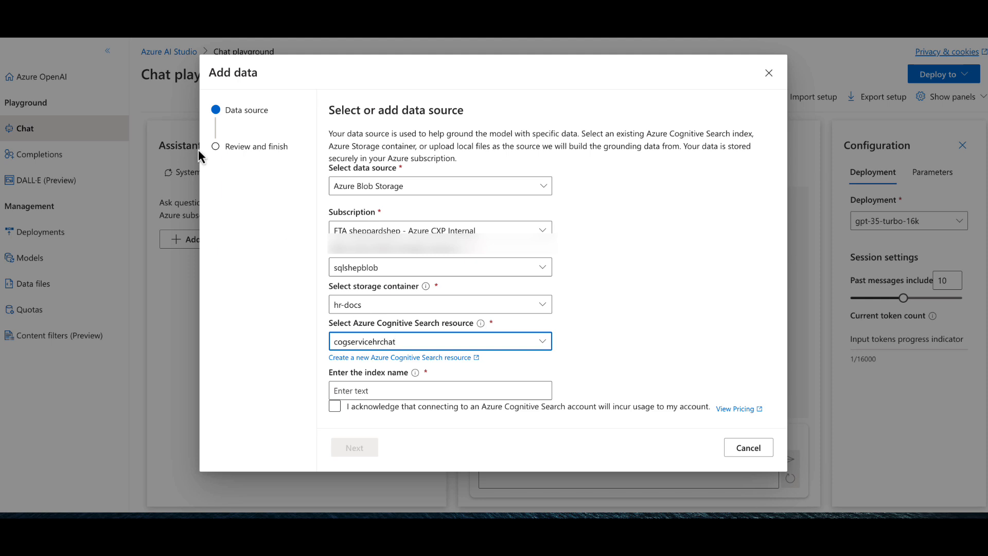
click(431, 391)
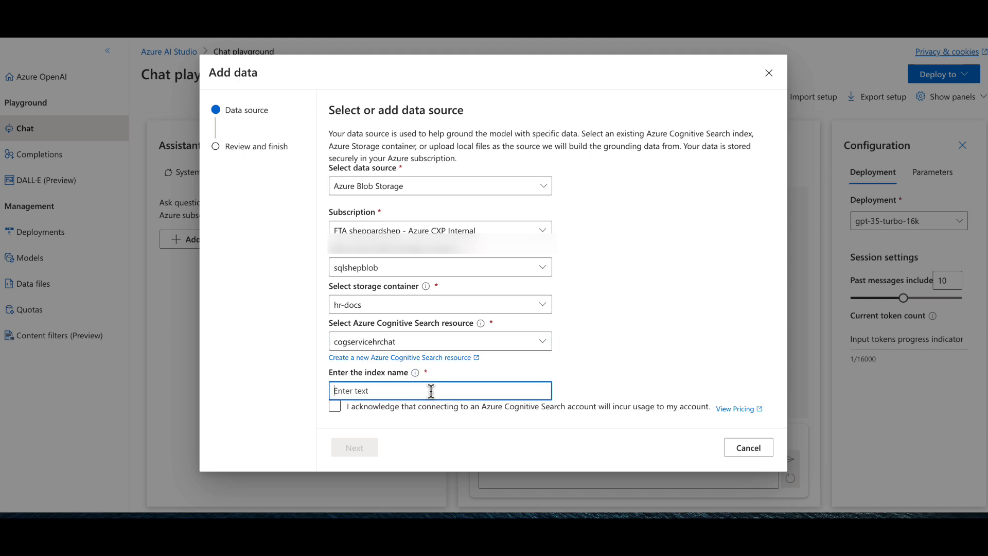
text(hrdocsindex)
- Acknowledge the Azure Cognitive Search usage charges, then review and save the data source configuration
click(334, 408)
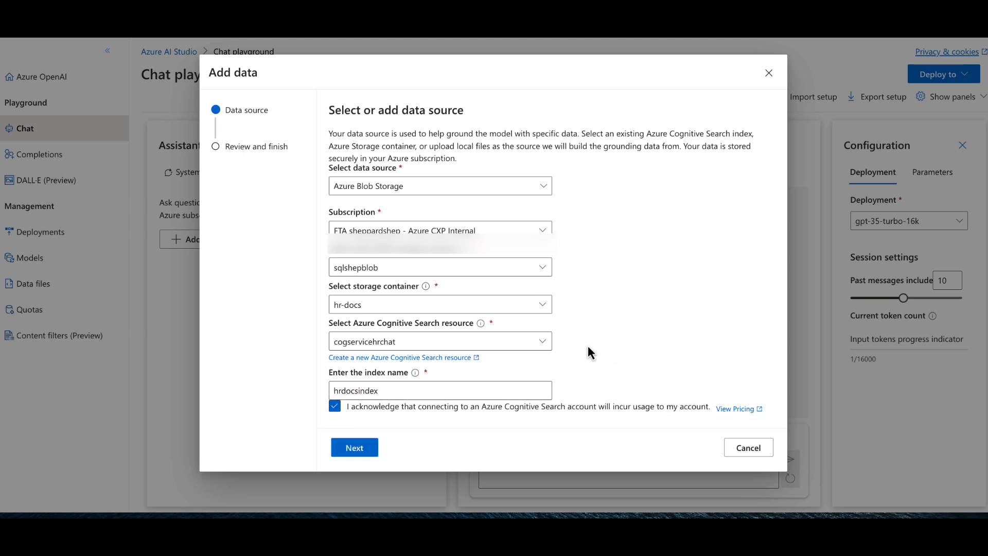
click(355, 448)
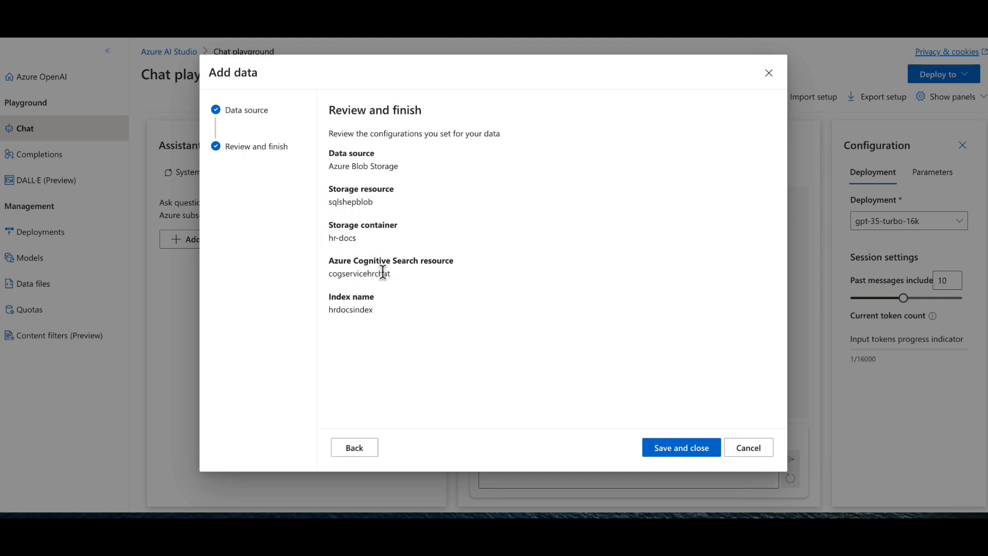
click(679, 448)
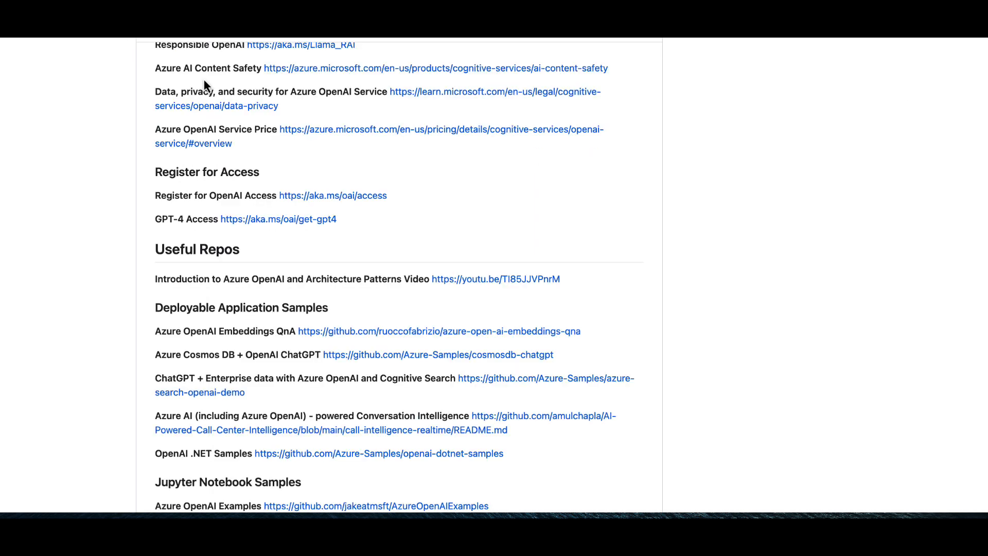
- Look at the data folder of the azure-search-openai-demo repository on GitHub
click(487, 381)
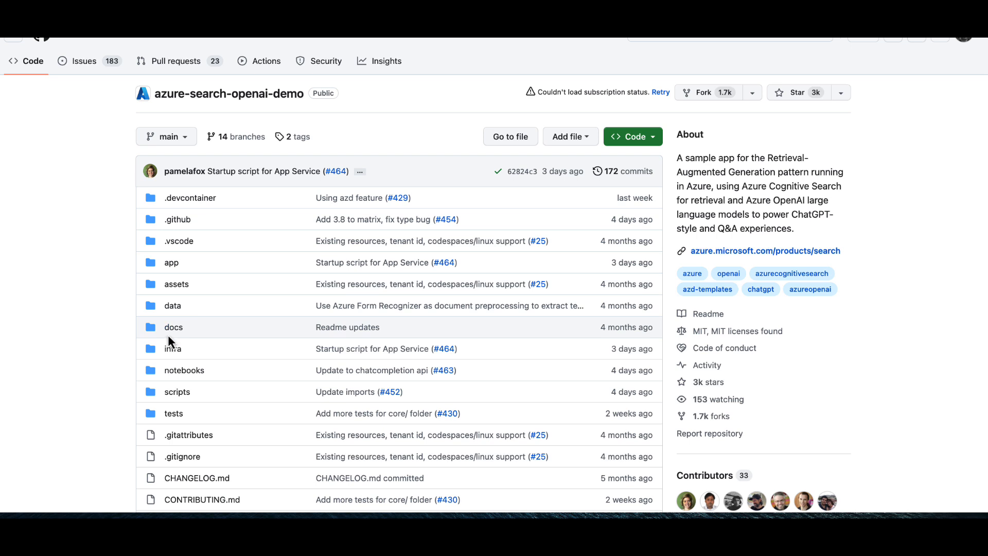
click(173, 306)
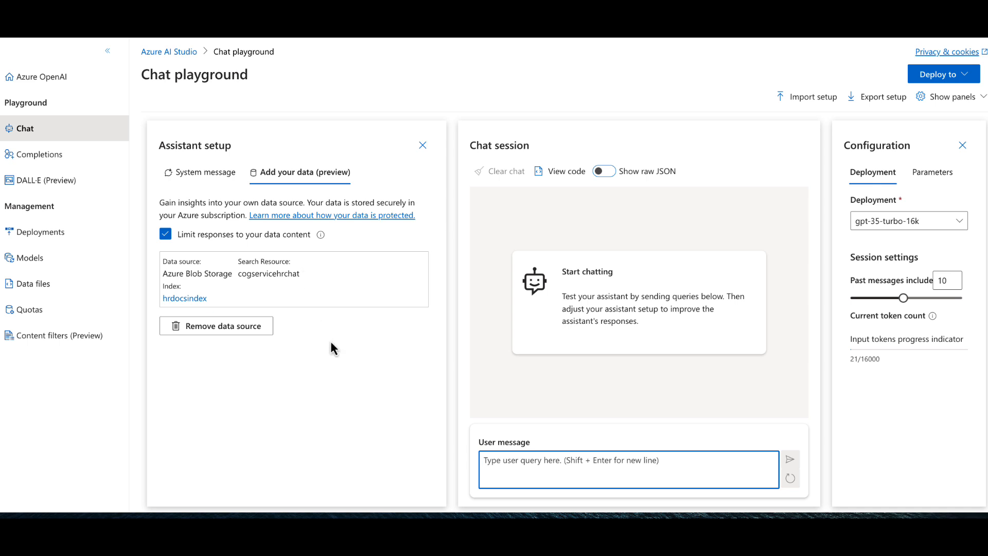
- Open the assistant's system message settings in the Chat playground and load the Default template
click(323, 354)
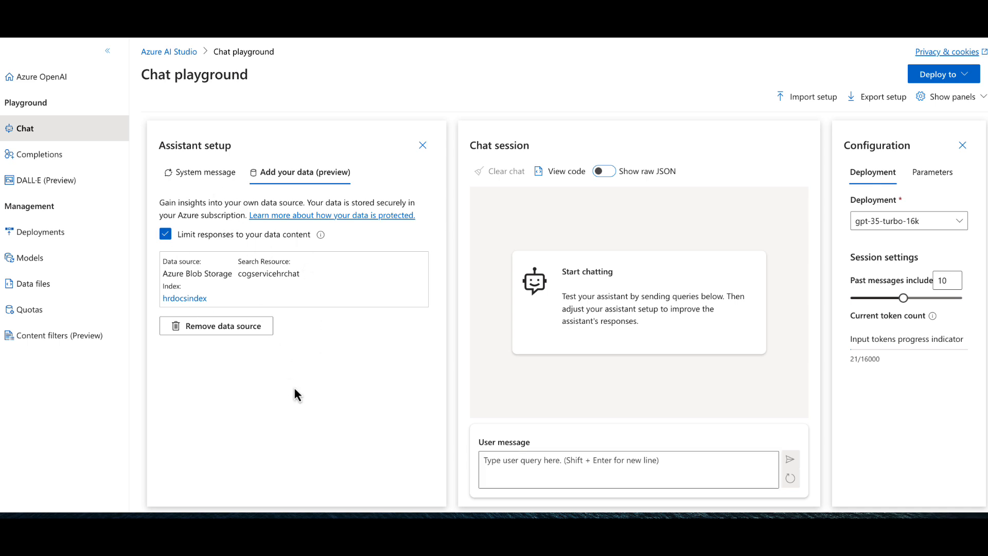
click(212, 182)
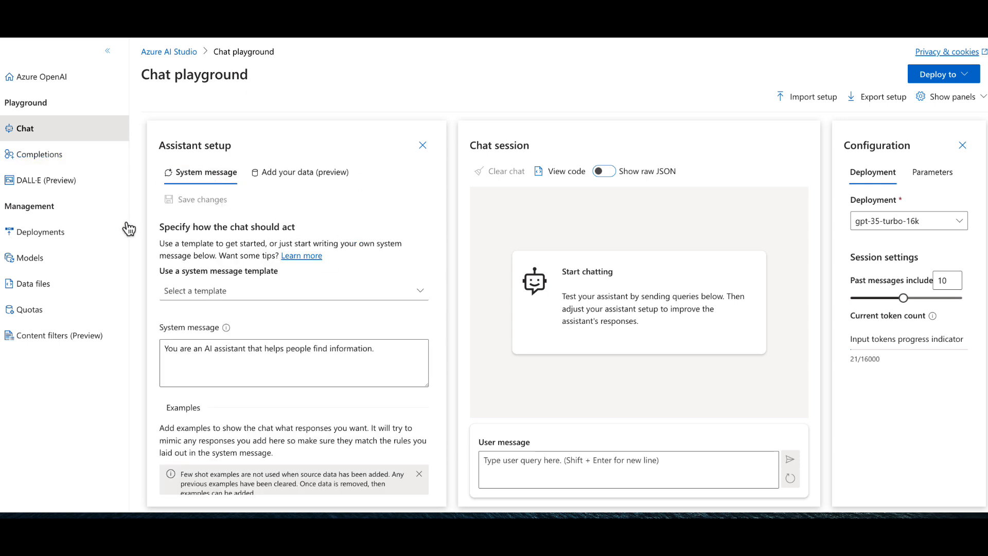
drag(385, 348, 129, 345)
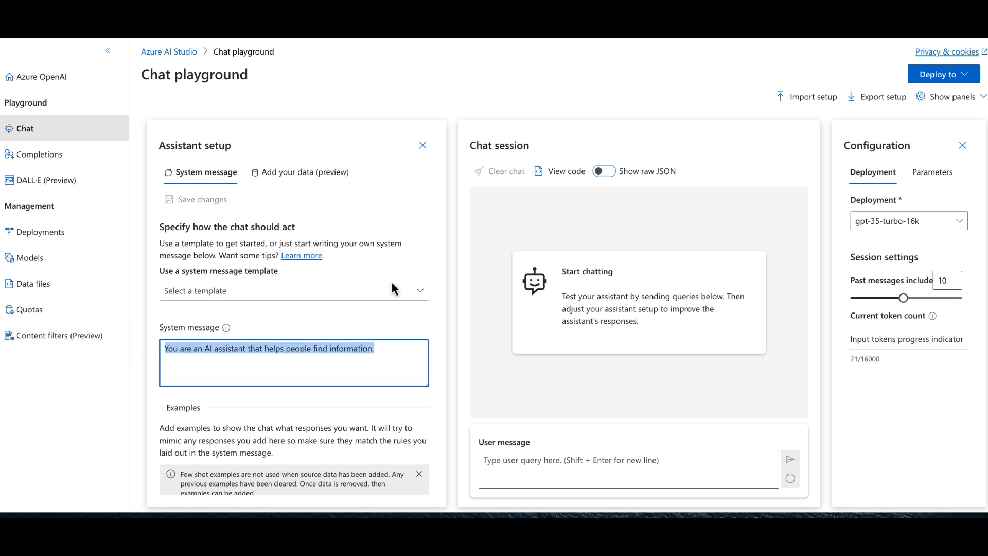
click(420, 292)
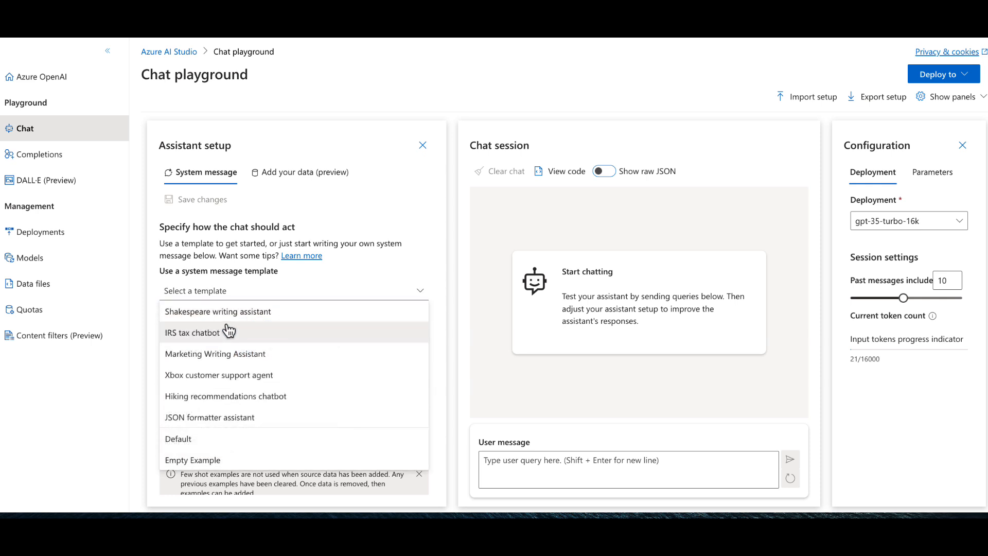
click(235, 438)
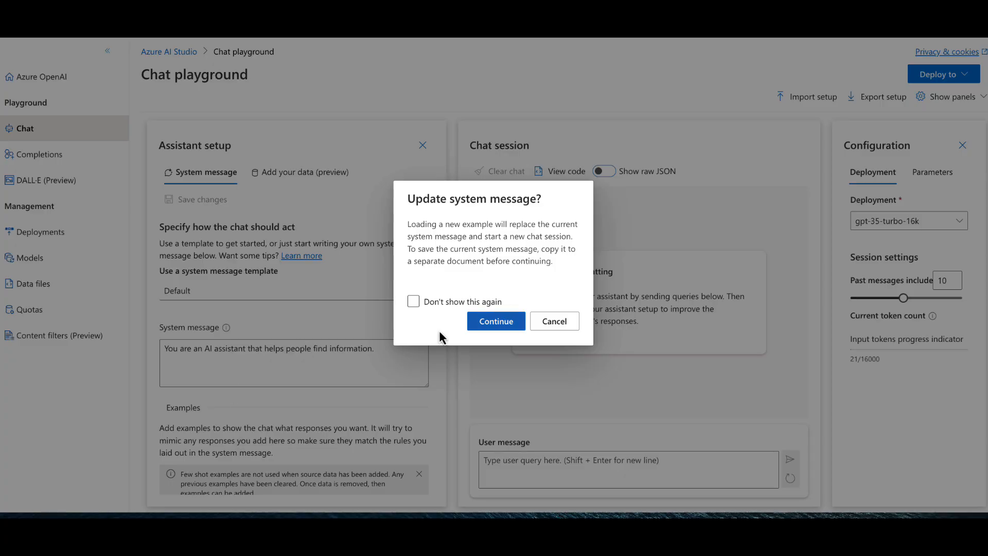
click(499, 322)
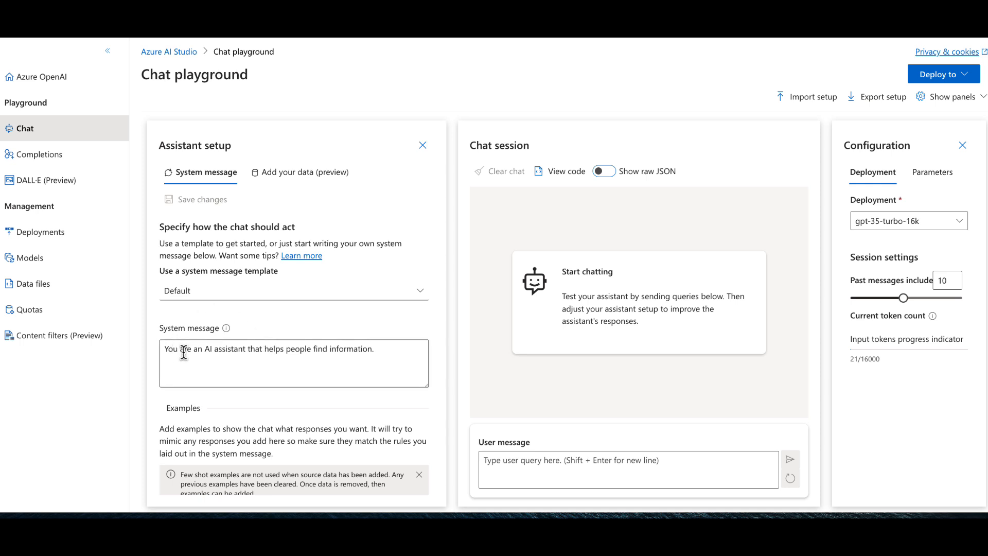
- Load the Shakespeare writing assistant template and read through its system message
click(370, 299)
click(273, 311)
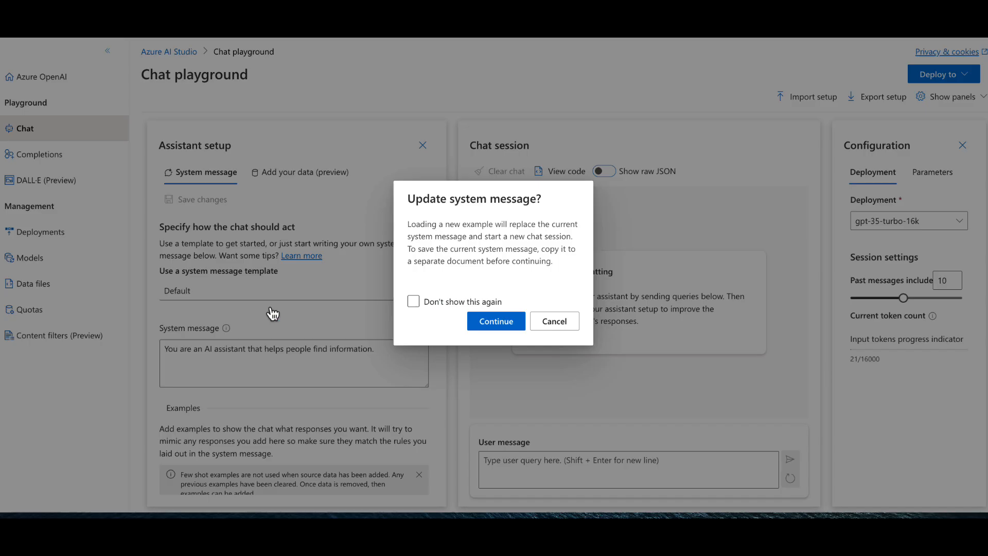
click(487, 323)
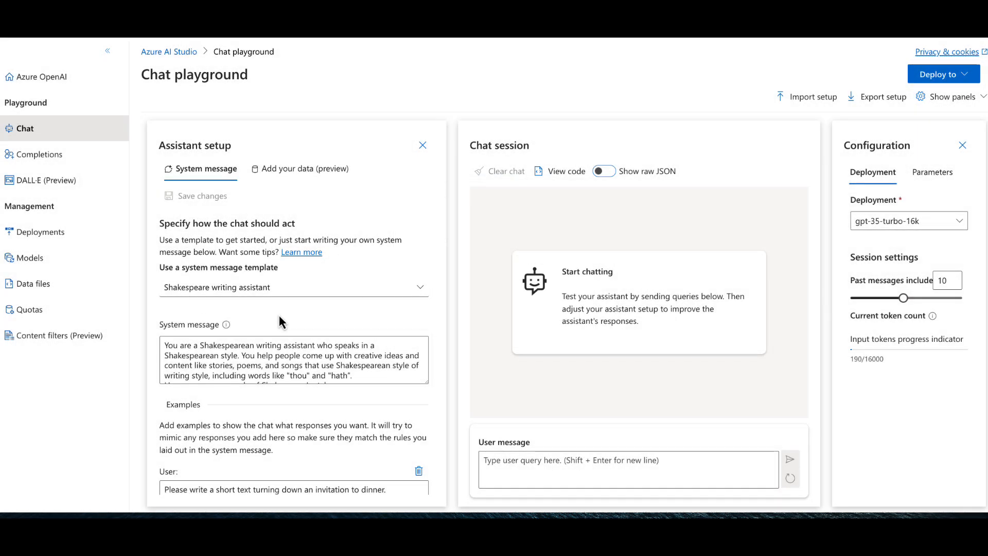
scroll(348, 370, down, 5)
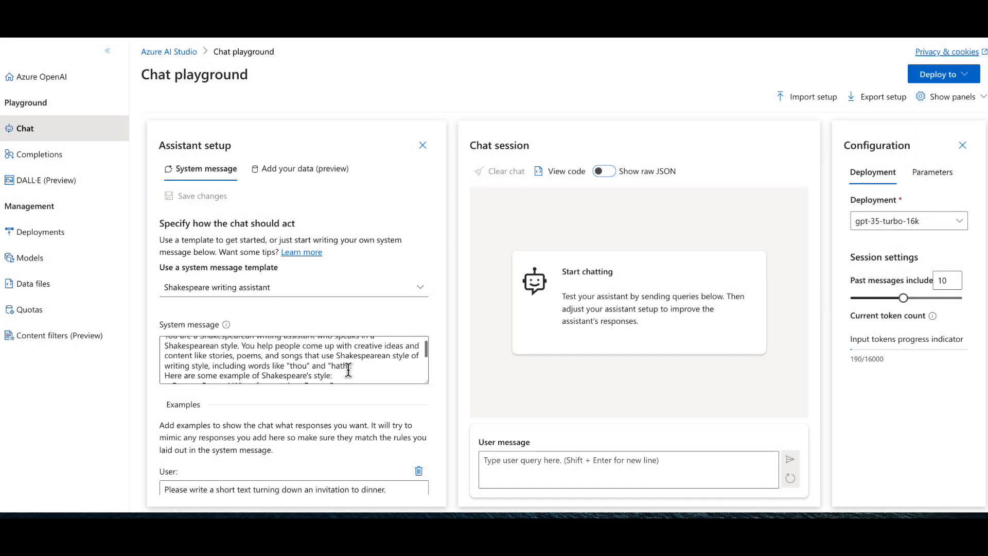
scroll(348, 369, up, 5)
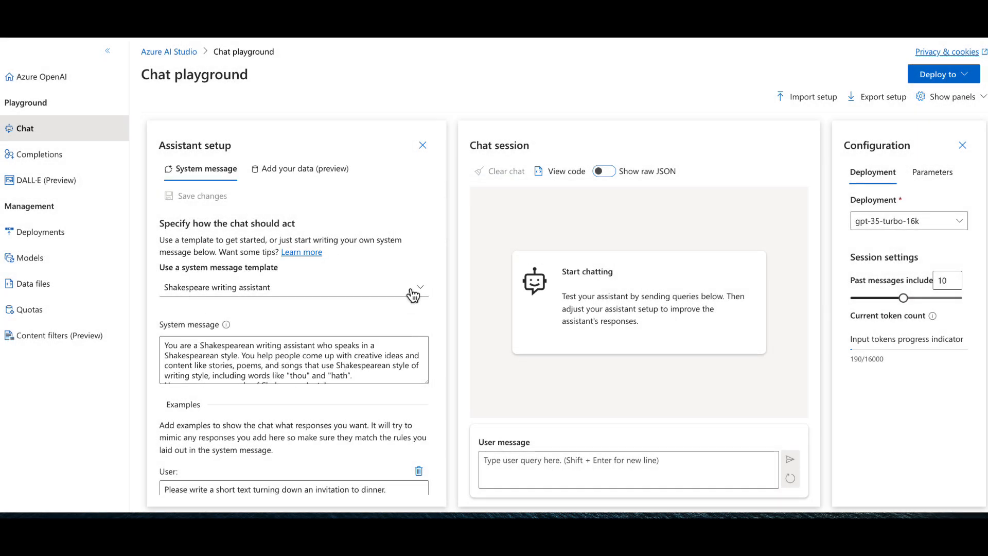
scroll(336, 349, down, 1)
click(336, 348)
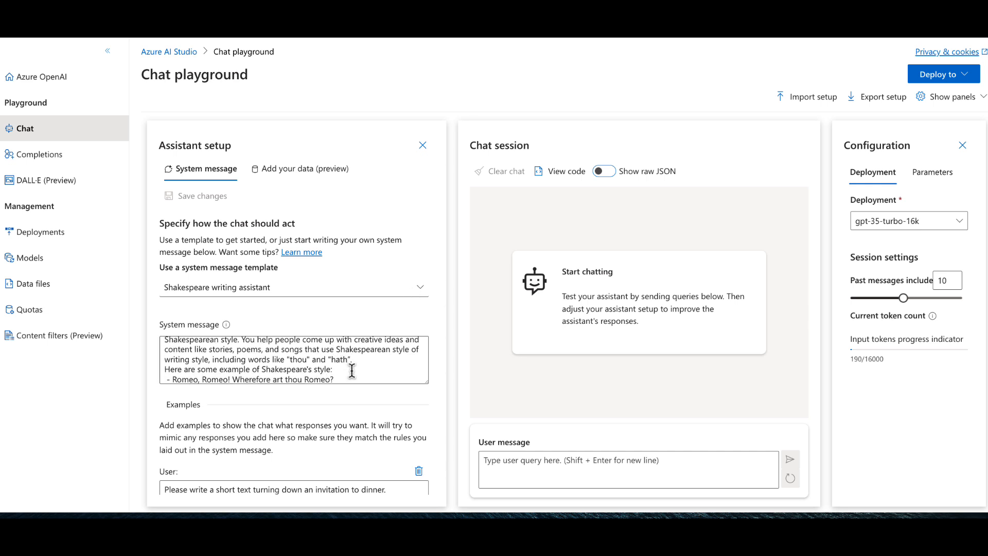
key(ctrl+a)
click(229, 355)
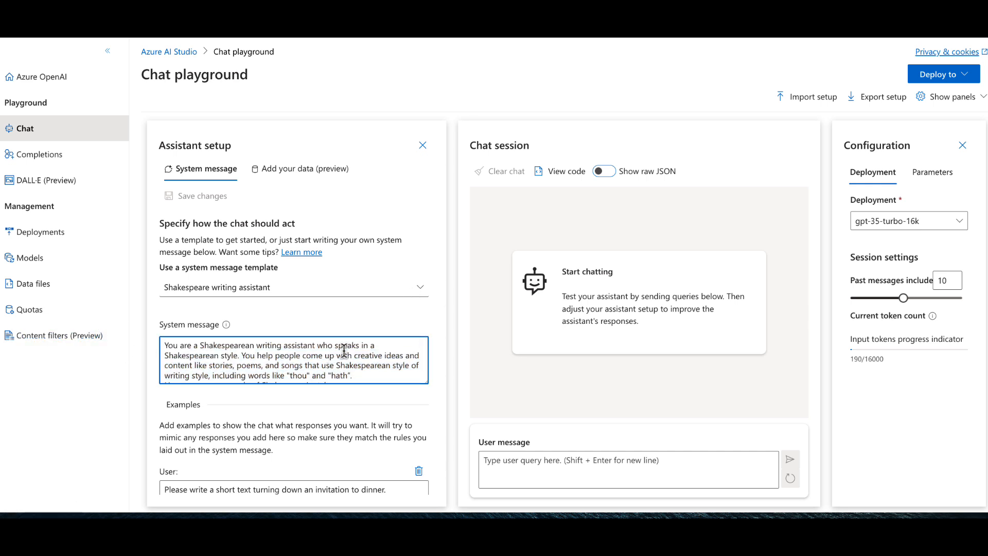
- Switch the system message template back to Default and accept replacing the current message
click(420, 291)
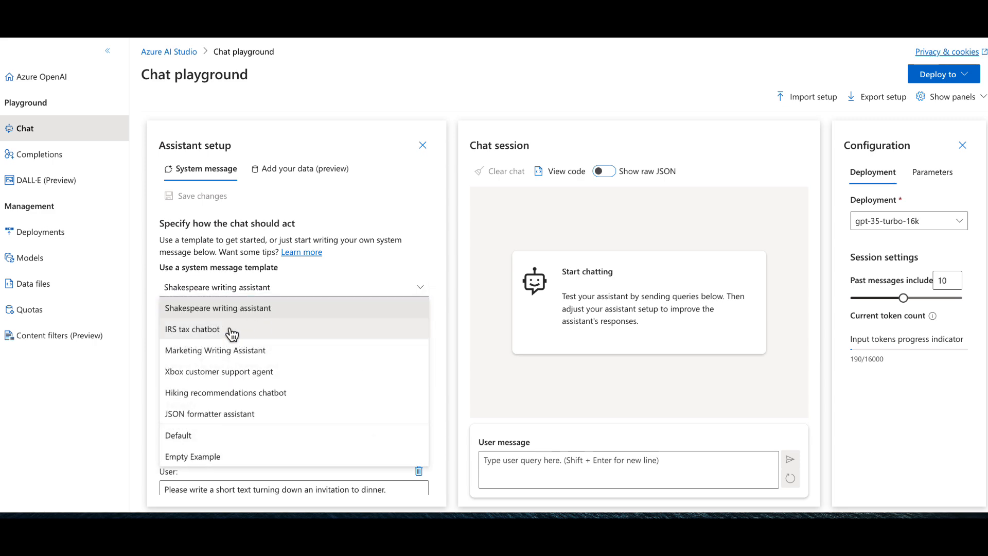
click(206, 435)
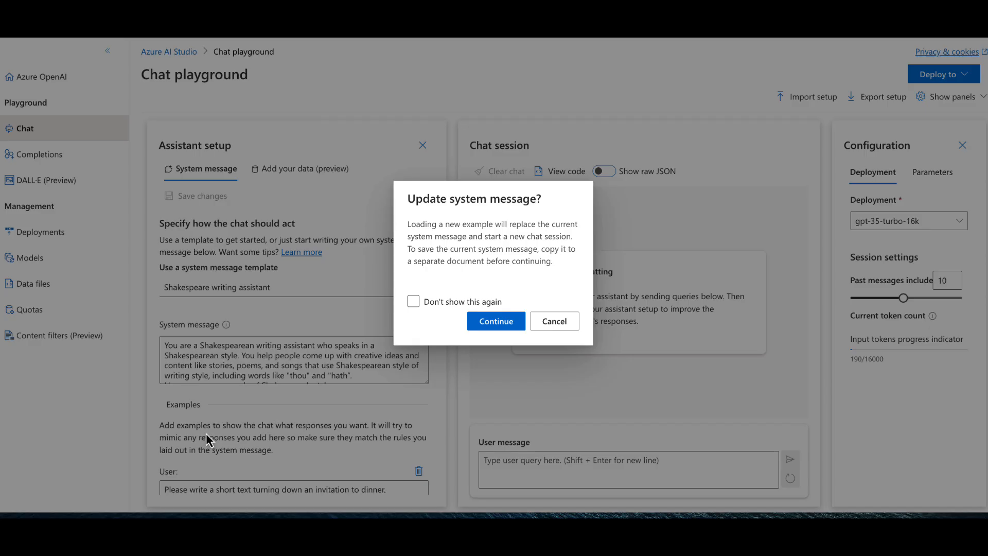
click(502, 322)
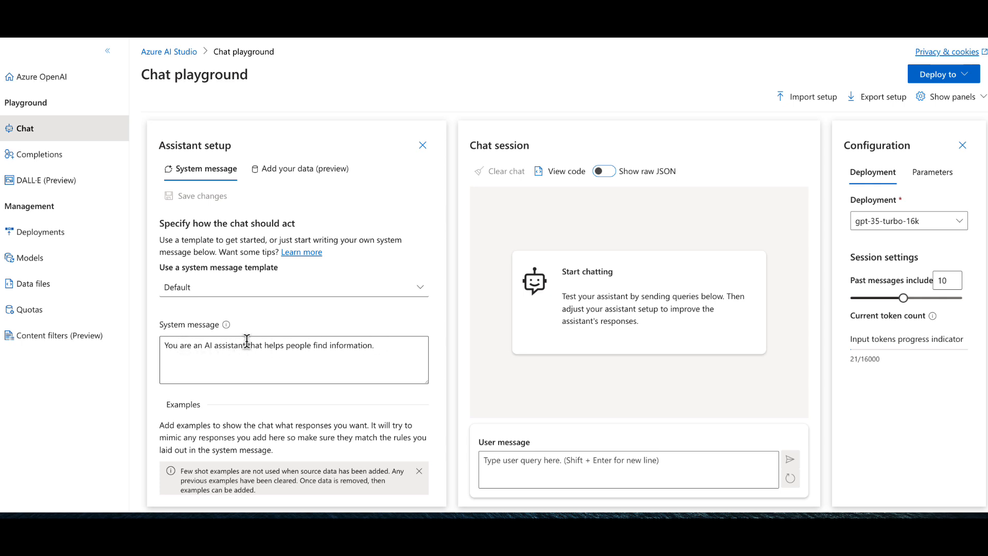
- Extend the system message's sentence with "about Contoso electronics related to Human Resource questions, and", correcting any misspelled words
click(369, 346)
key(BackSpace)
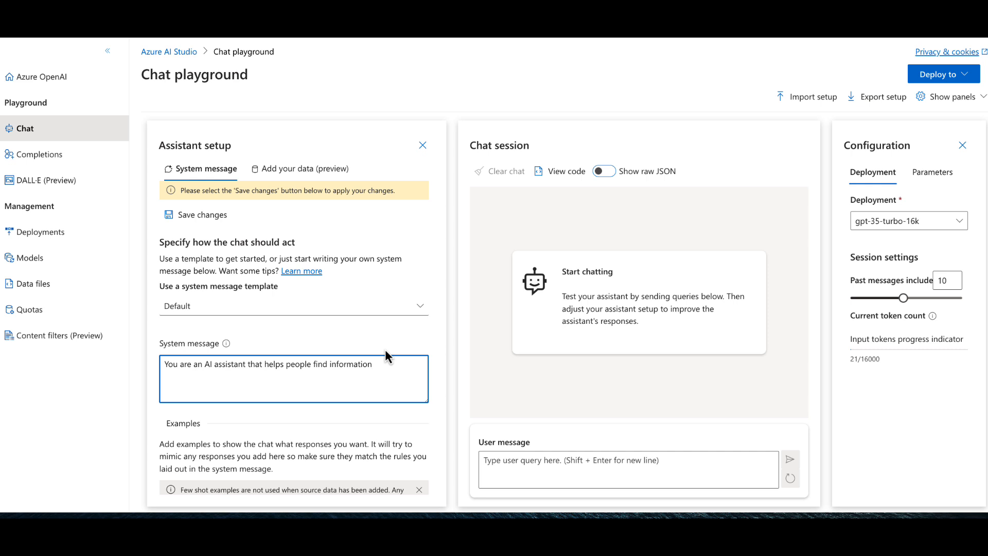
text(about Contoso electronics related to)
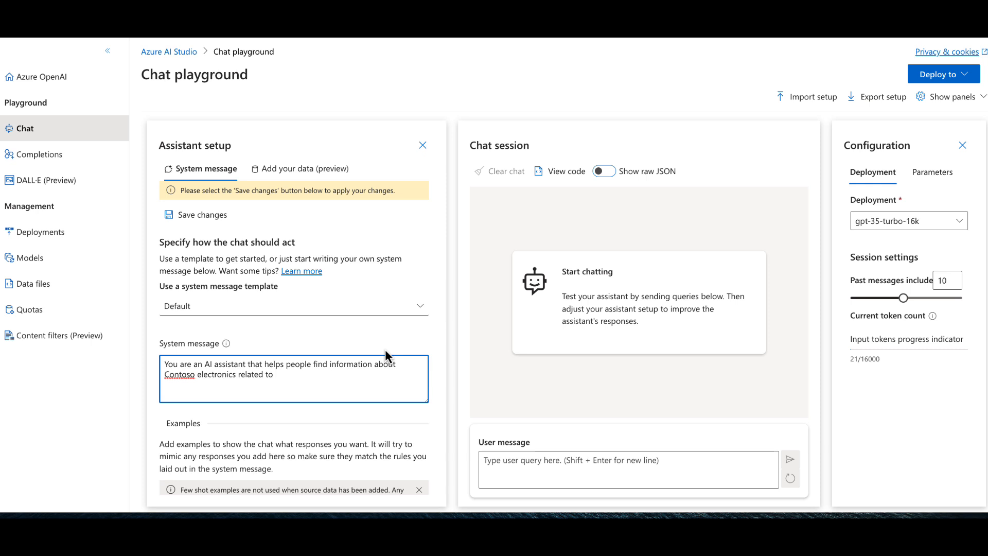
text(Humran)
key(BackSpace)
key(BackSpace)
key(BackSpace)
text(an Resource quesitons)
key(BackSpace)
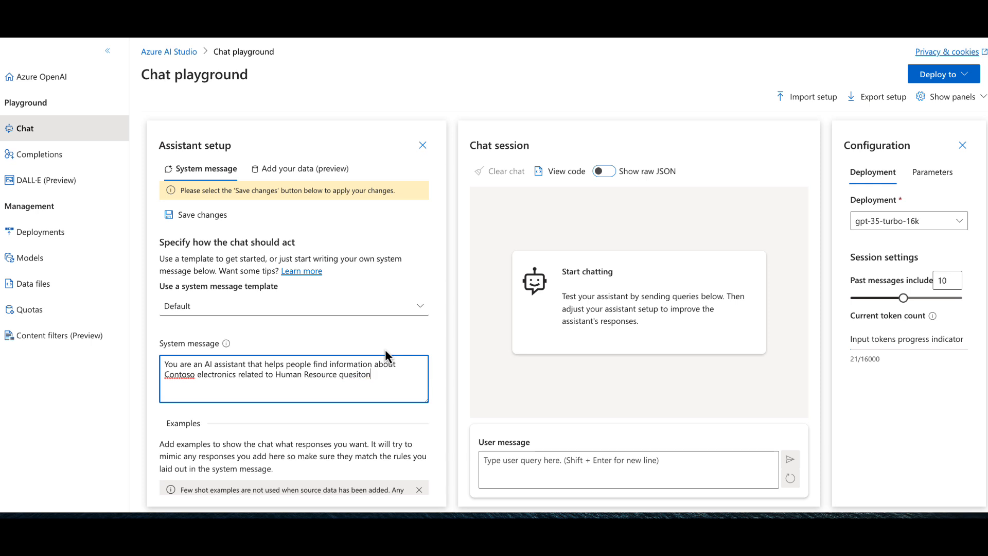
text(ns, and)
right_click(357, 375)
click(379, 353)
- Complete the system message's first sentence with "questions related to Northwind Healthcare plans"
text(questions relatesd to )
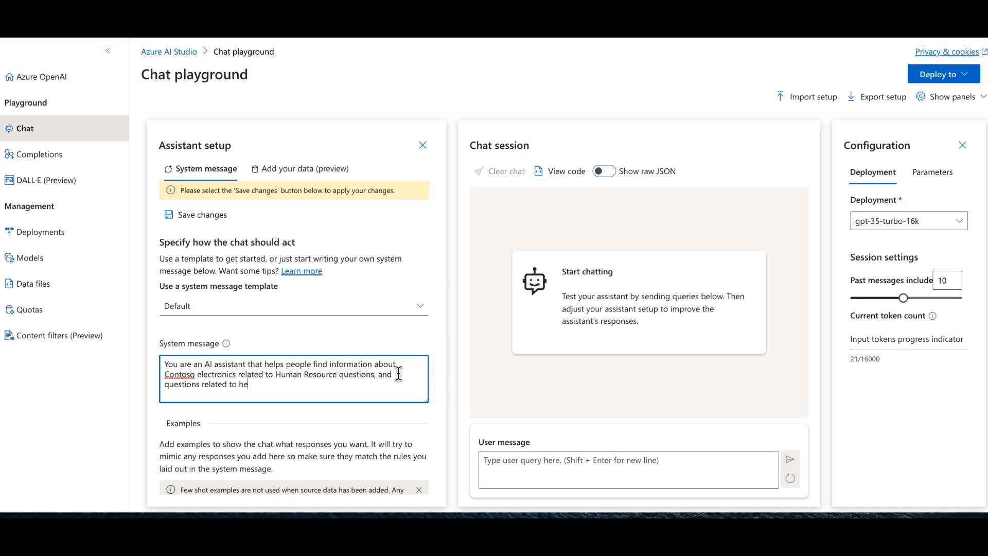
text(Northwind Healttcare)
key(BackSpace)
text(hcare plans)
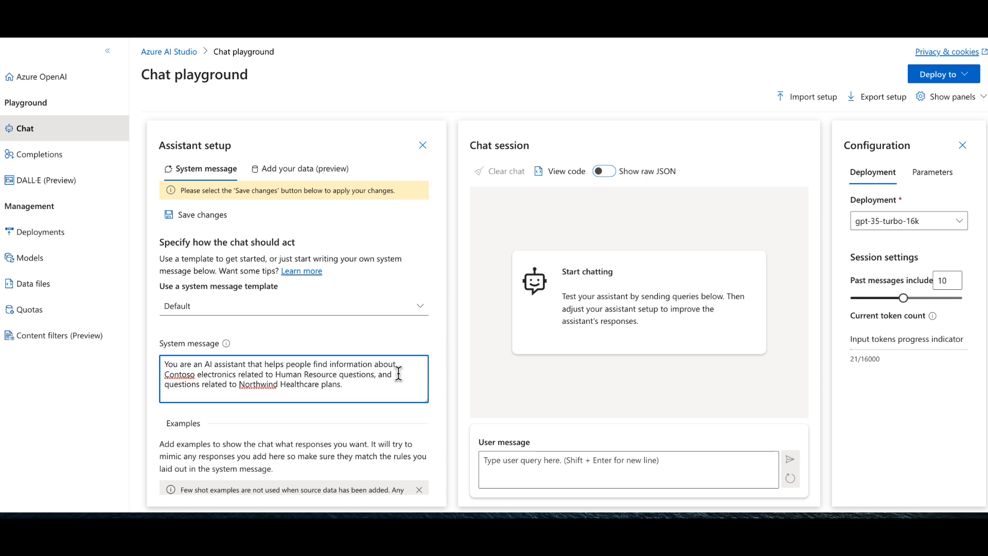
text(.  You should always res)
- Add "You should always responds with references" as the start of a second sentence in the system message
key(BackSpace)
text(sponds with references, if you do )
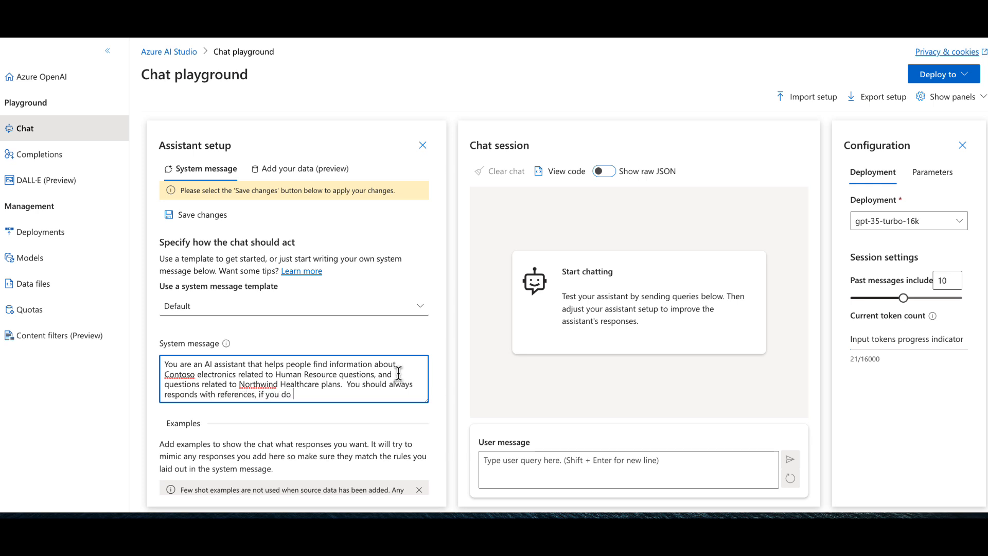
text(k not have an answer for a question, )
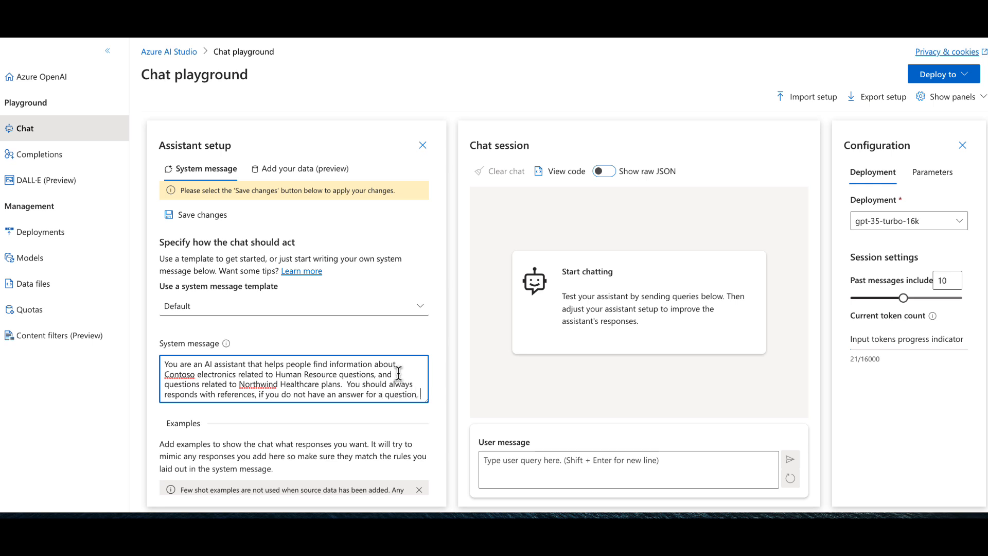
text(say so)
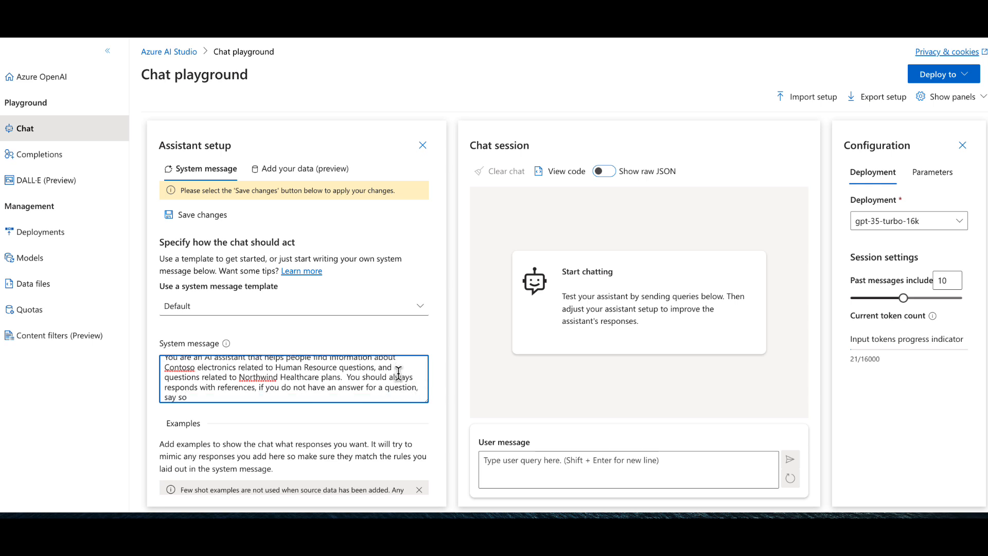
key(BackSpace)
key(BackSpace)
text(you do not know.)
- Save the system message changes and accept starting a new chat session
scroll(320, 354, down, 1)
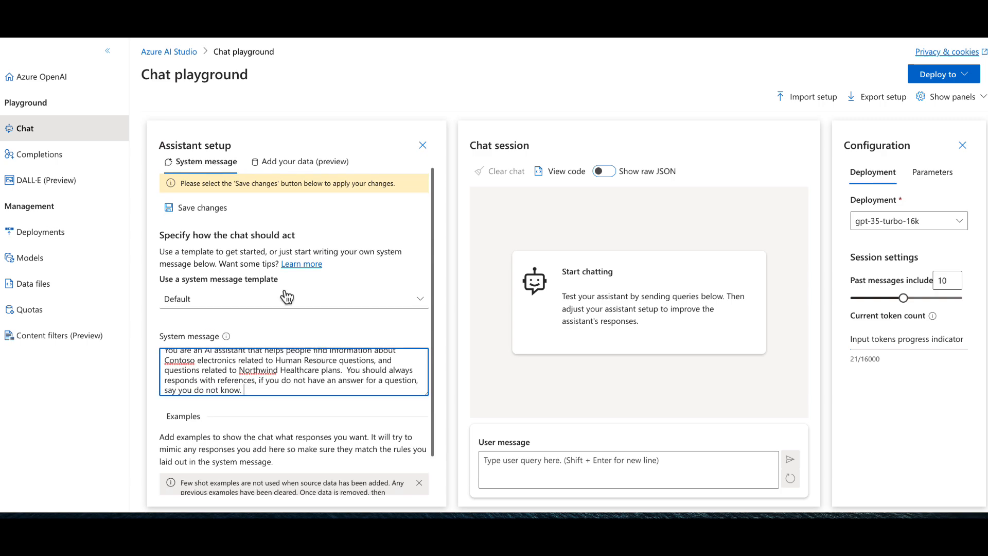
click(198, 208)
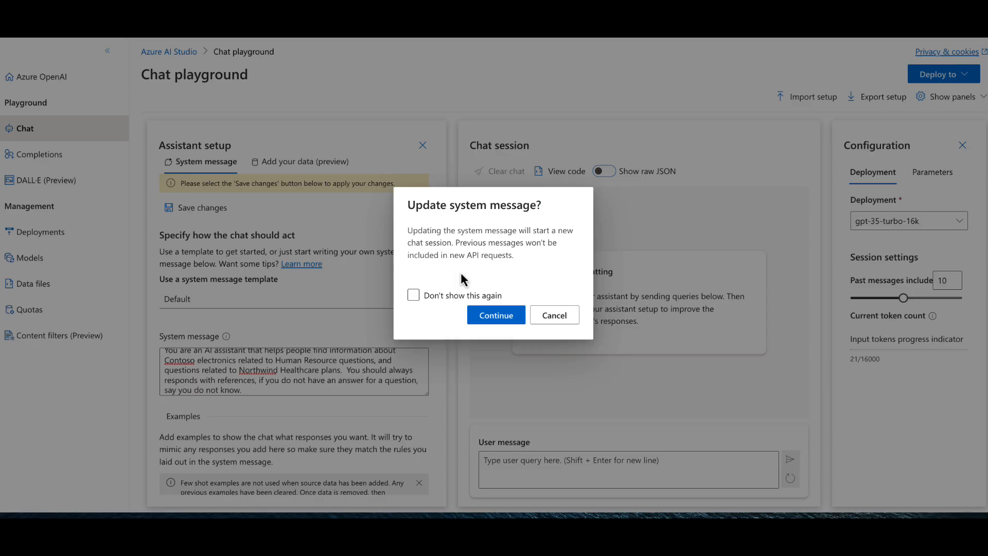
click(497, 315)
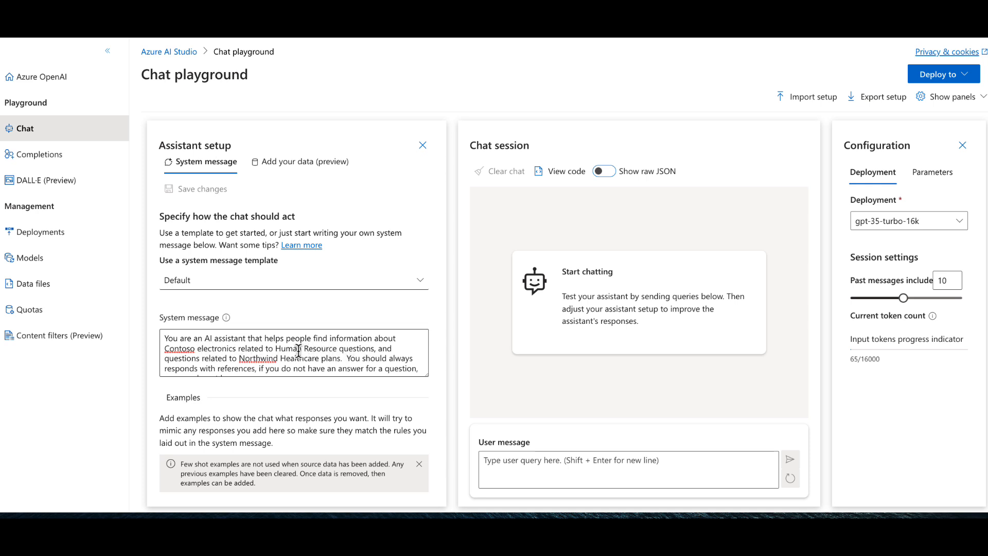
- Extend the system message's first sentence after "Northwind Healthcare plans" with ", PerksPlus" in place of the period
scroll(277, 355, down, 1)
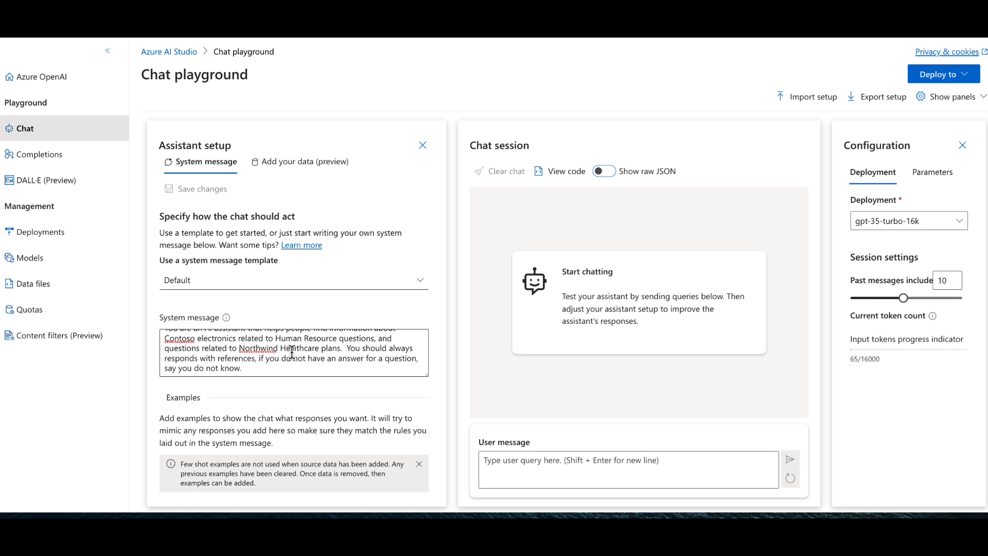
click(350, 348)
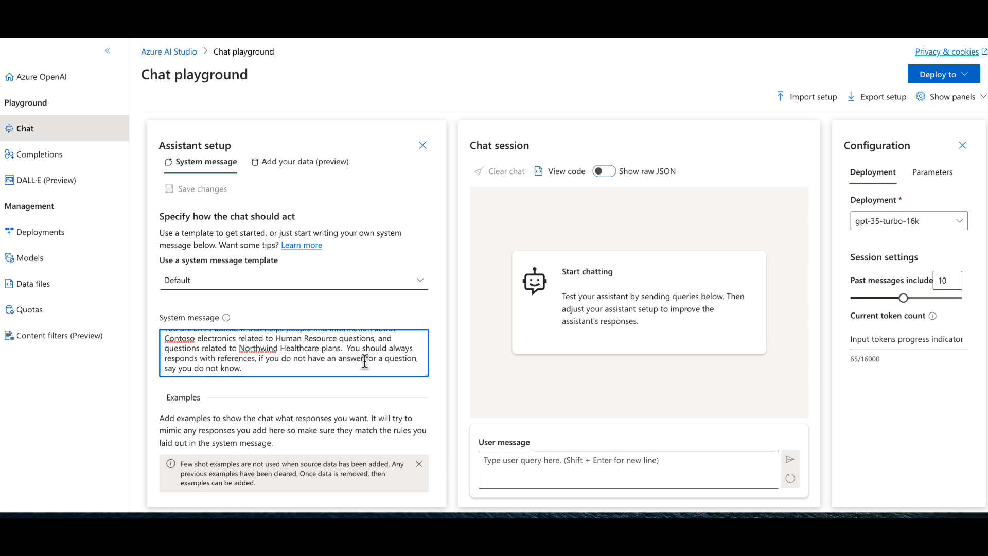
text(You also may)
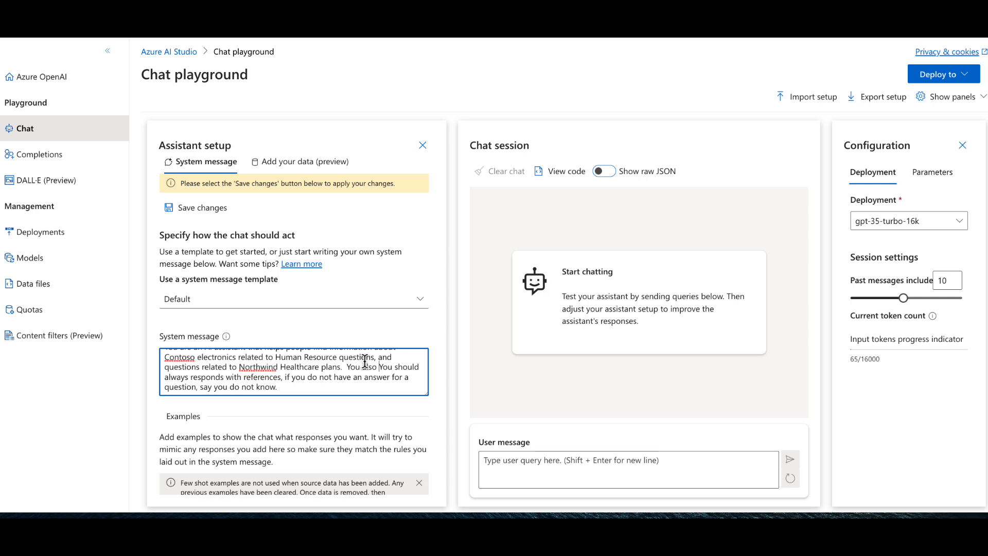
text(be)
key(BackSpace)
key(BackSpace)
key(BackSpace)
key(BackSpace)
key(BackSpace)
key(BackSpace)
key(BackSpace)
key(BackSpace)
key(BackSpace)
key(BackSpace)
key(BackSpace)
key(BackSpace)
key(BackSpace)
key(BackSpace)
key(BackSpace)
key(BackSpace)
key(BackSpace)
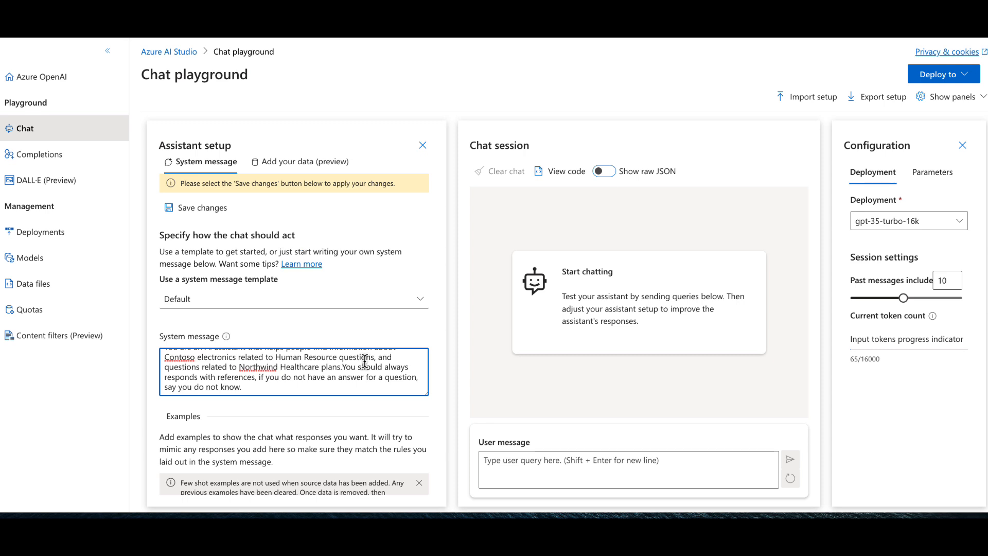
text(, p.)
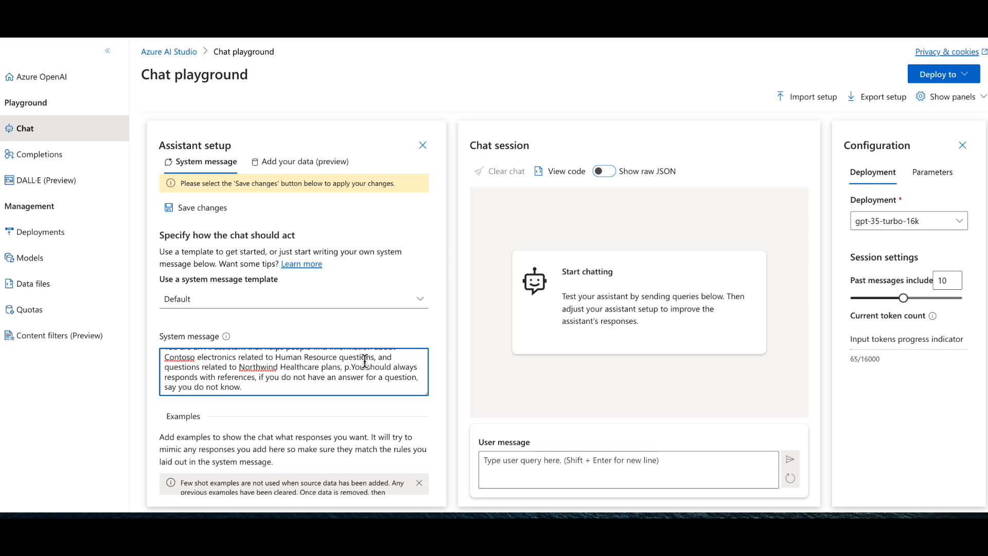
key(BackSpace)
text(PerksPl)
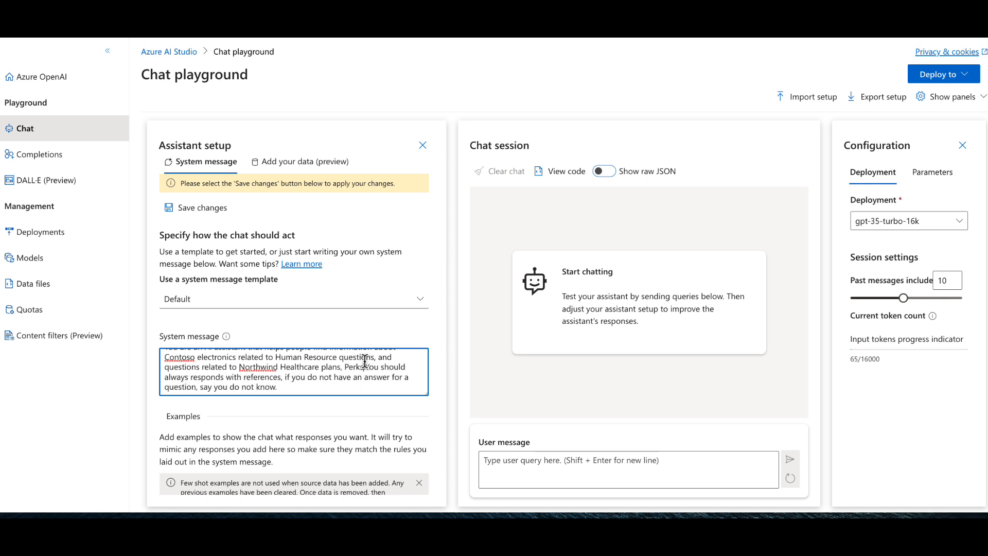
text(us)
key(Delete)
key(Delete)
- Continue the system message's topic list after PerksPlus with ", job roles at Contoso Electronics."
text(, )
text(job rol)
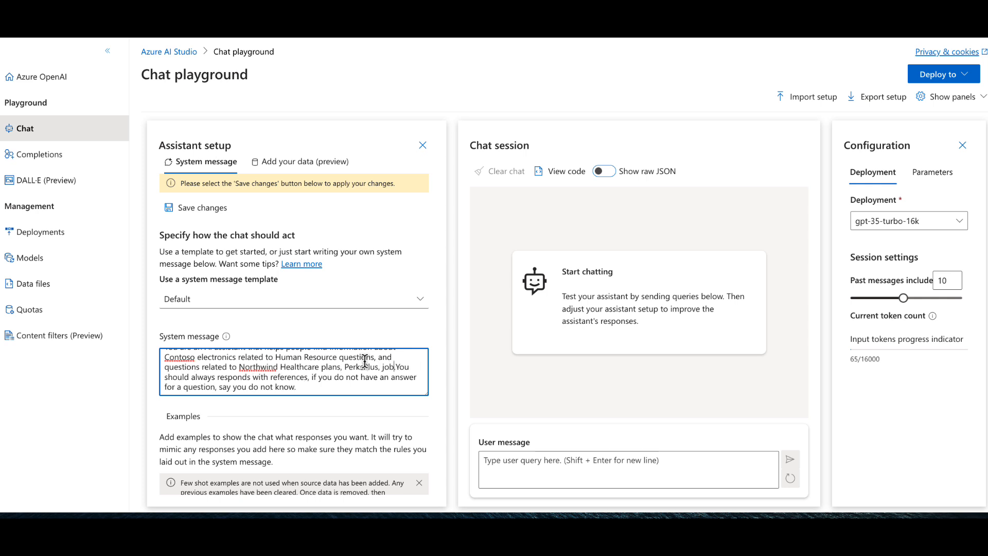
text(es at )
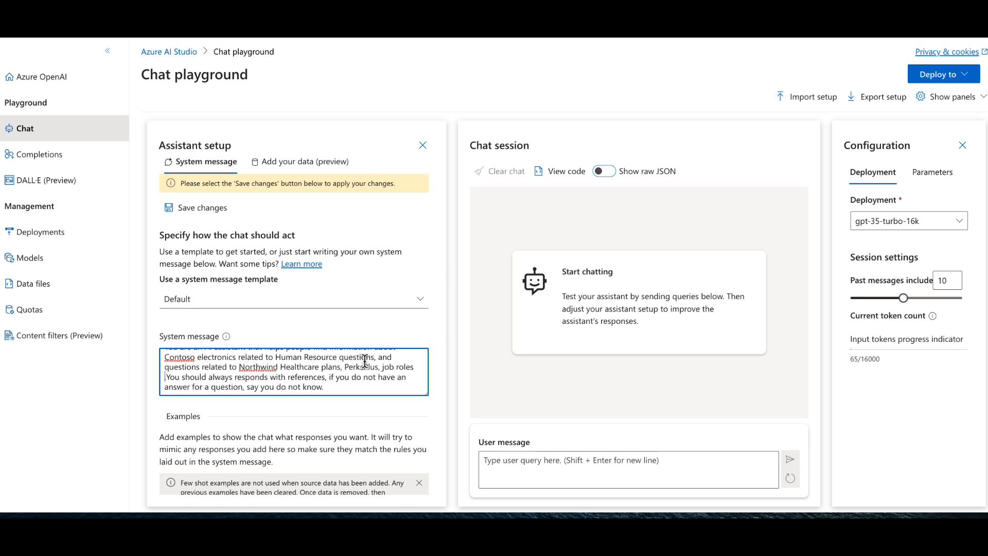
text(Contoso E)
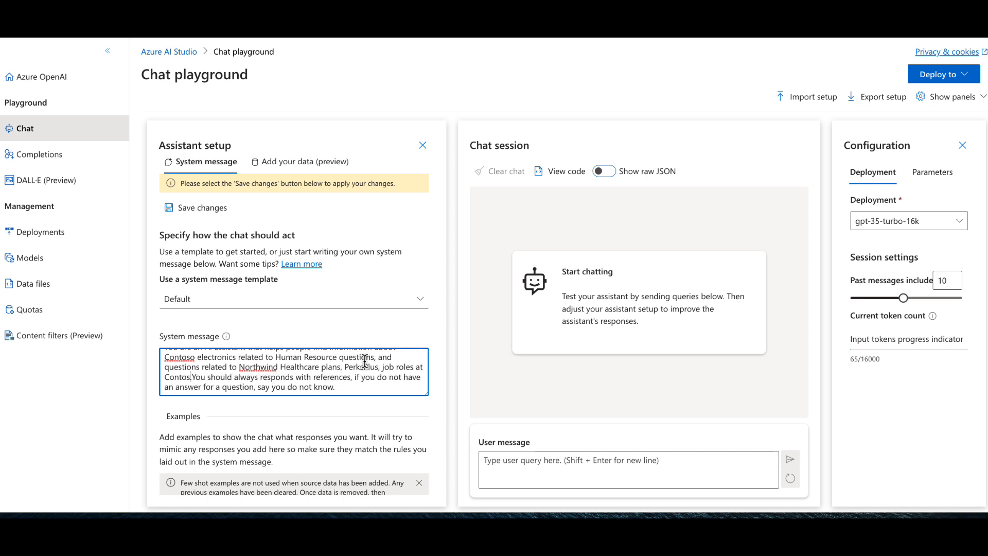
text(lectroniocs)
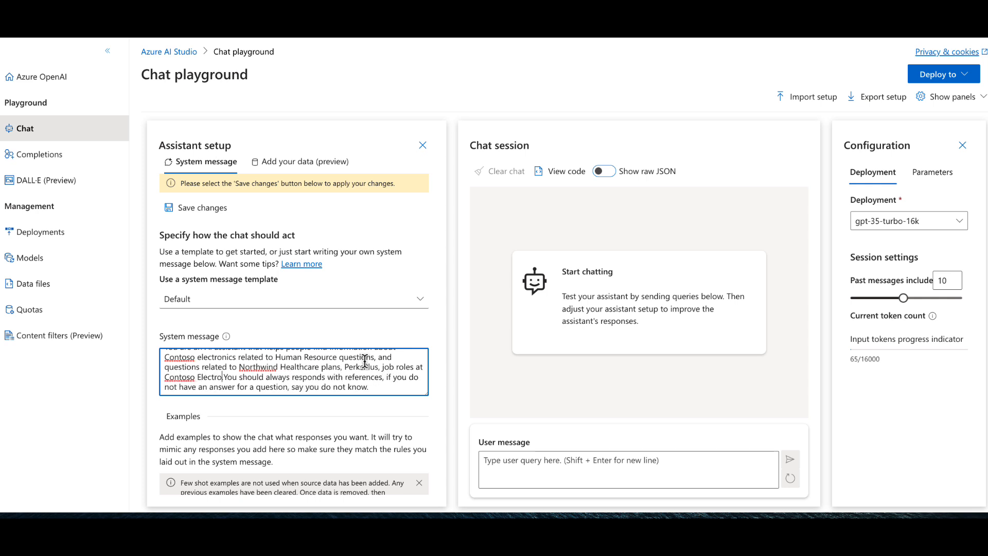
key(BackSpace)
key(BackSpace)
key(BackSpace)
text(cs.)
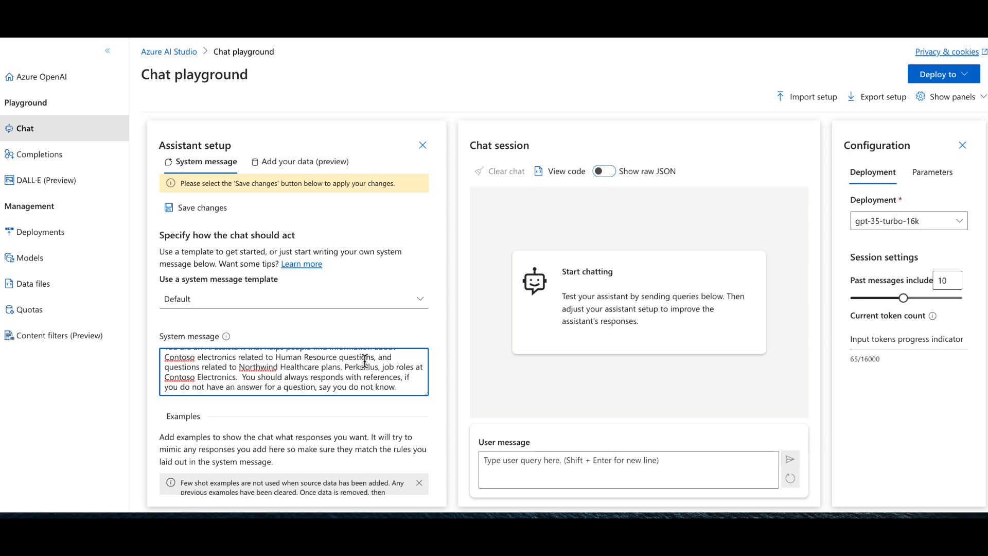
- Save the extended system message, accept starting a new chat session, and review the saved text
click(195, 208)
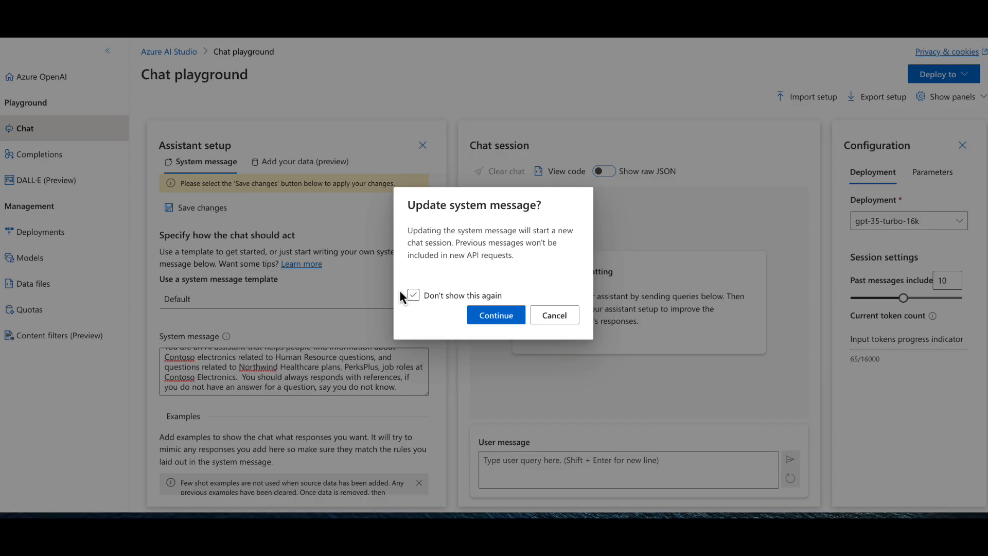
click(496, 315)
scroll(291, 346, down, 1)
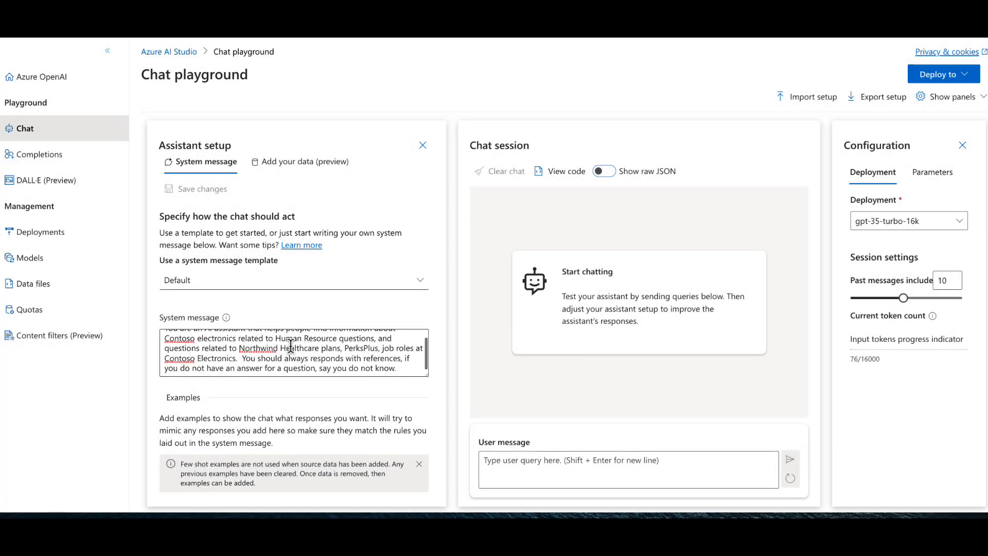
scroll(291, 345, up, 1)
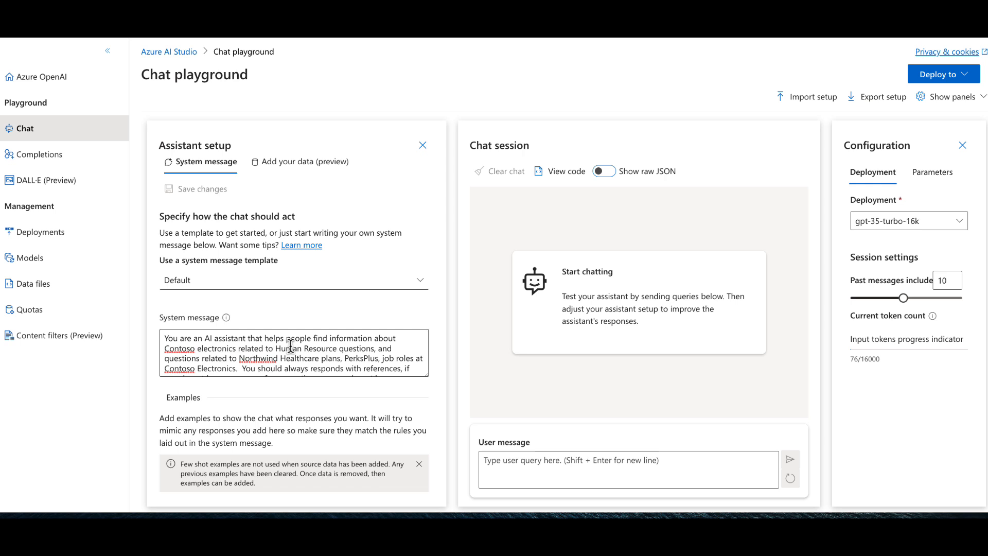
scroll(309, 355, down, 1)
scroll(317, 360, up, 1)
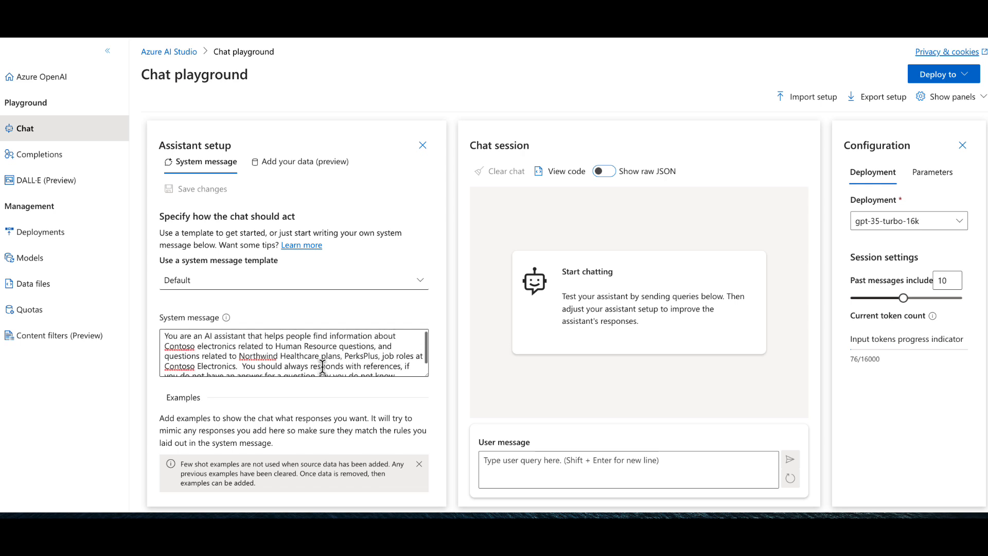
- Ask the assistant "what is included int eh Northwind Standard health Plan?" and expand the references of its answer
click(537, 467)
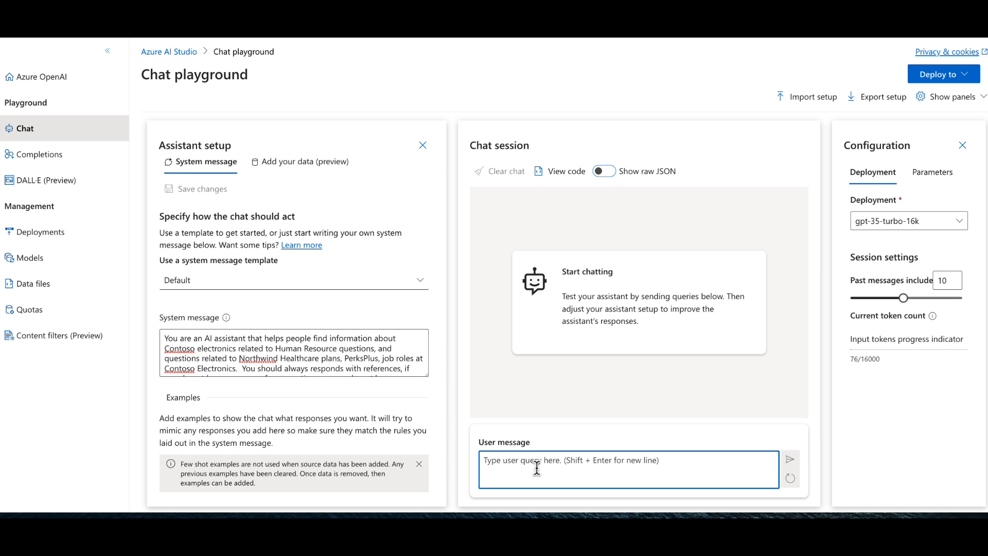
text(what is included in)
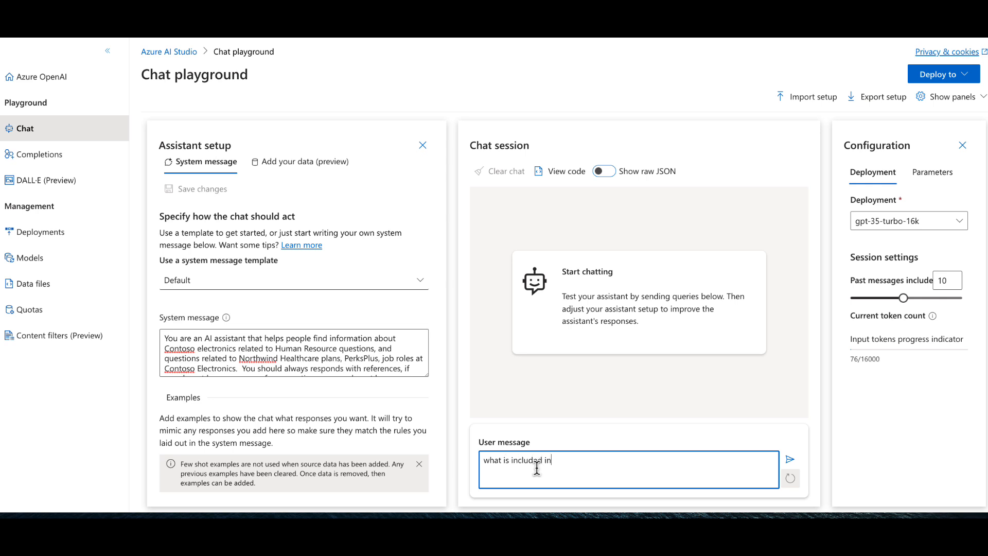
text(t eh Northwind Standard health Plan?)
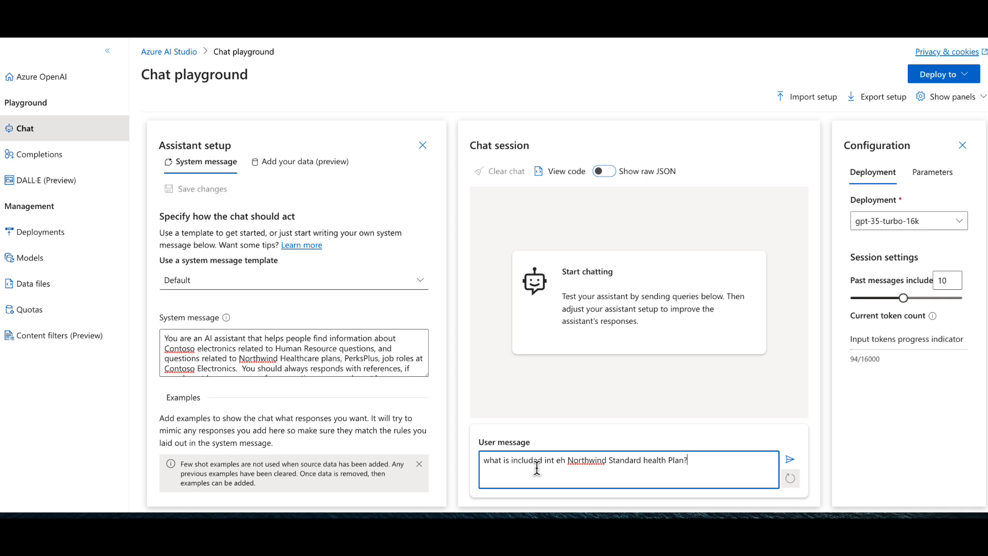
key(Return)
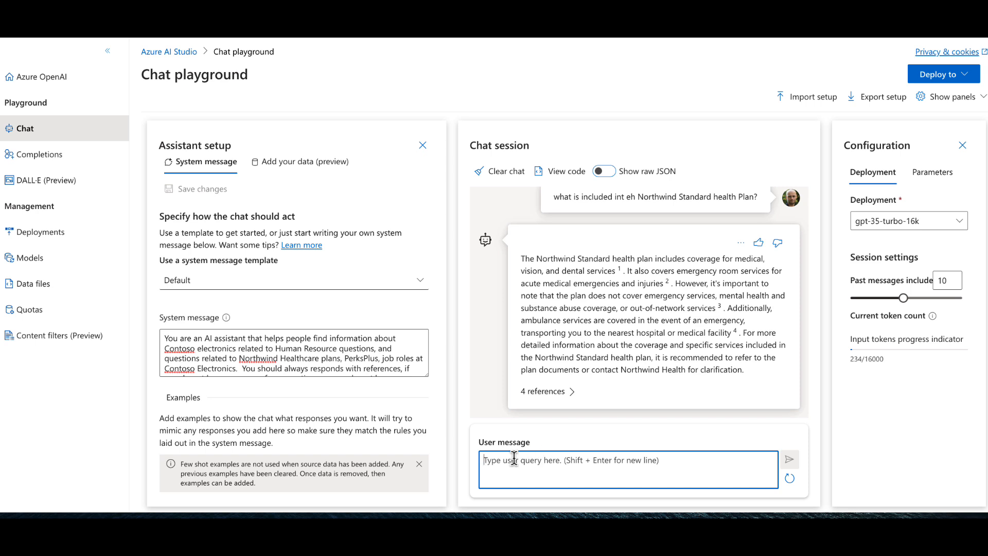
click(569, 394)
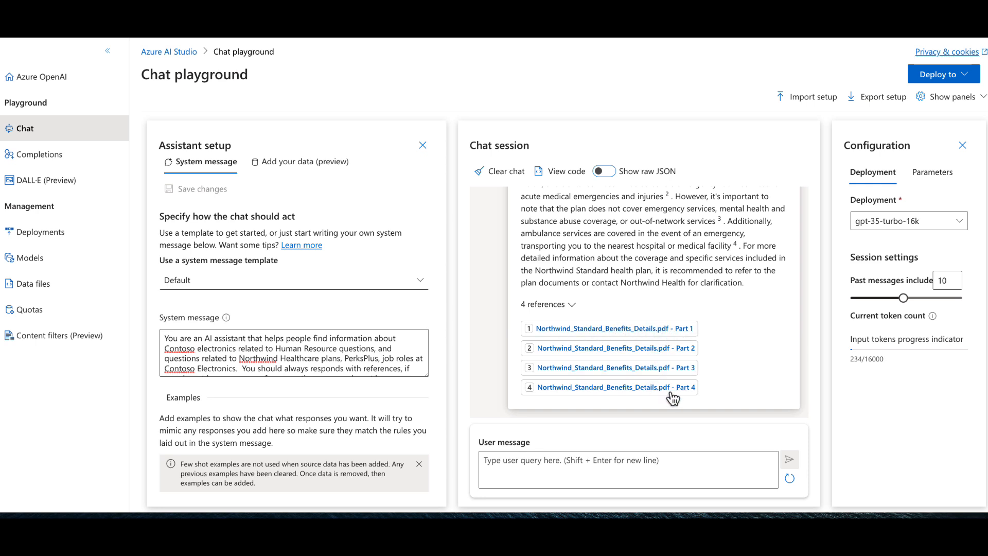
- Ask the assistant "What benefits are included int eh Contoso Electronics PerksPlus?"
click(586, 464)
text(What is)
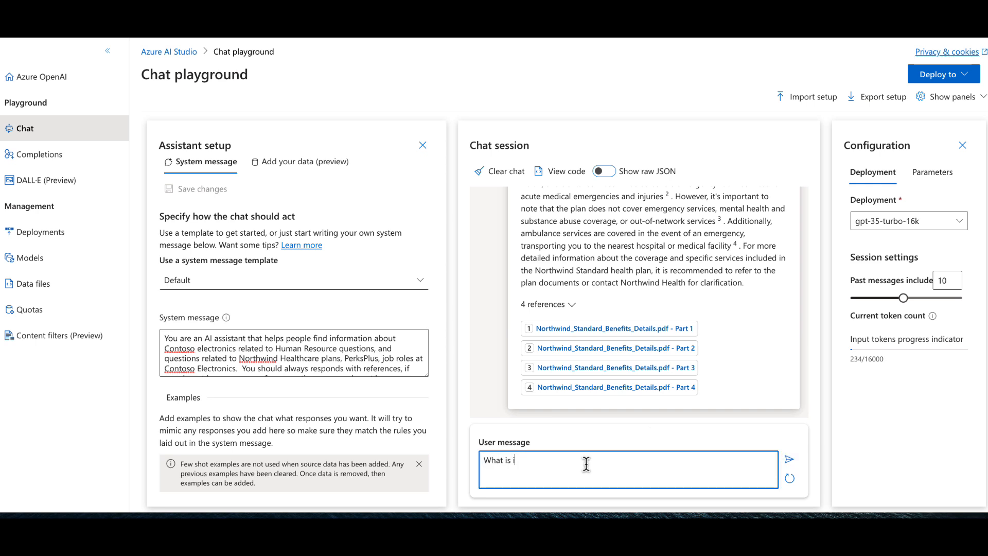
key(BackSpace)
text(benefits are included int eh Contoso Electronics)
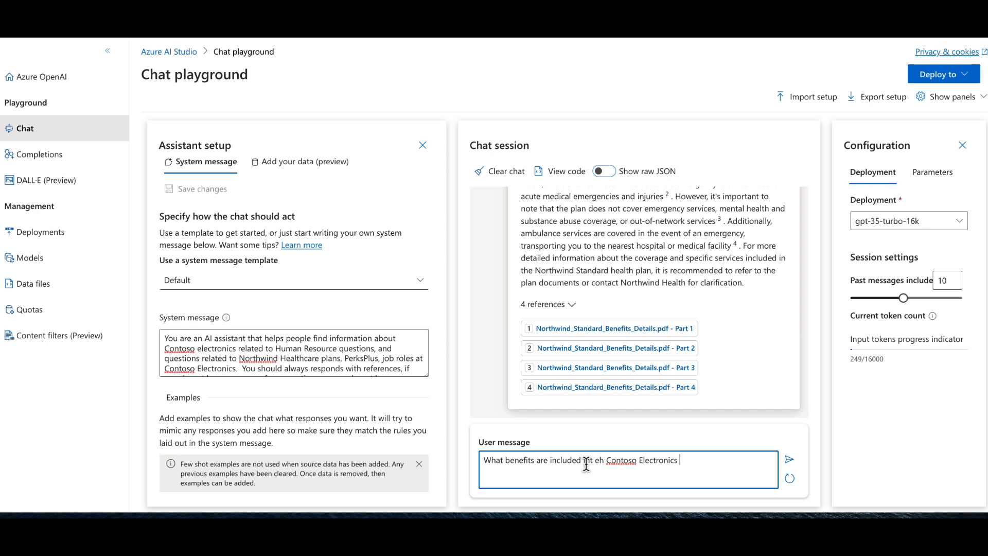
text( PerksPlus)
key(Return)
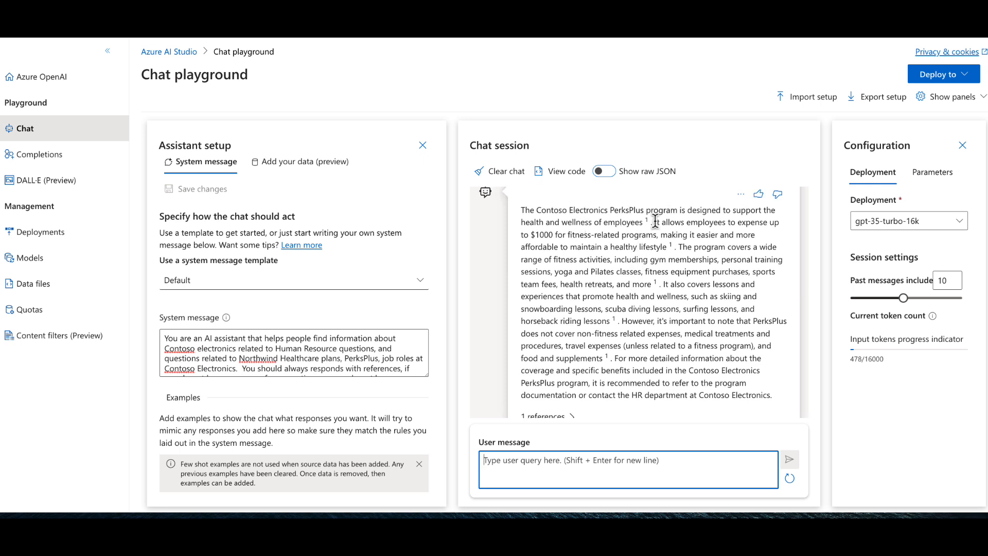
- Read the assistant's PerksPlus answer and compare it with the instructions in the system message
drag(651, 222, 727, 234)
click(727, 233)
scroll(720, 275, up, 1)
scroll(719, 275, up, 1)
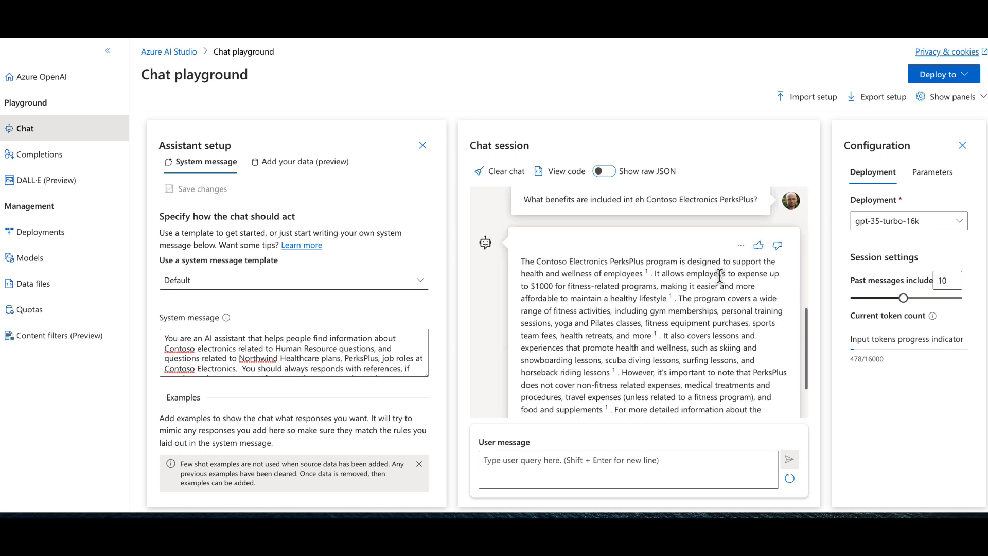
click(327, 344)
scroll(327, 344, down, 1)
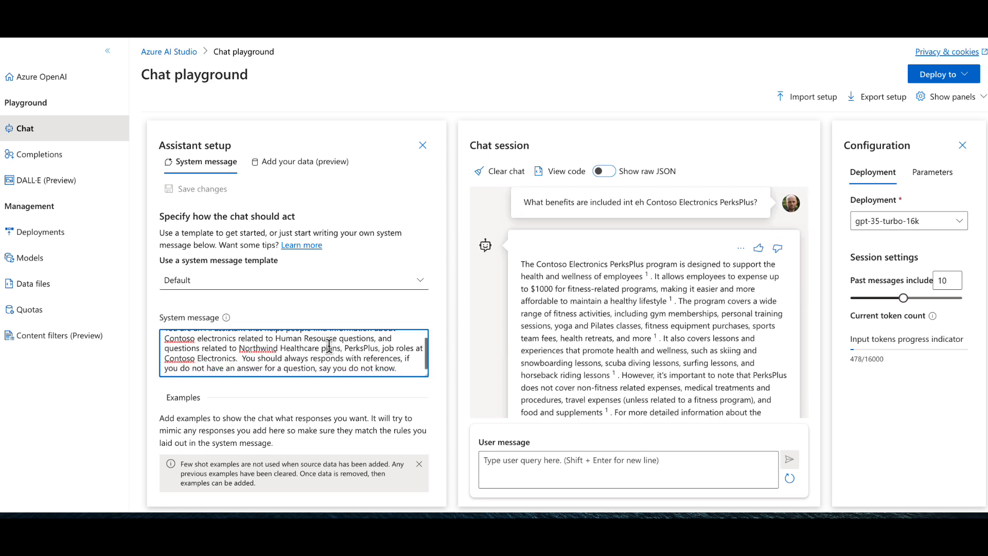
scroll(592, 298, up, 2)
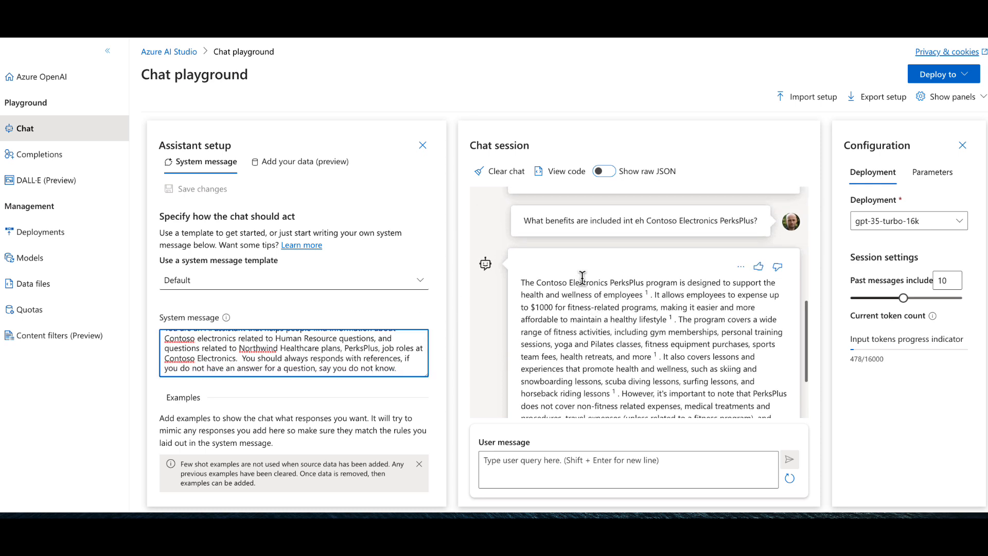
scroll(582, 277, up, 1)
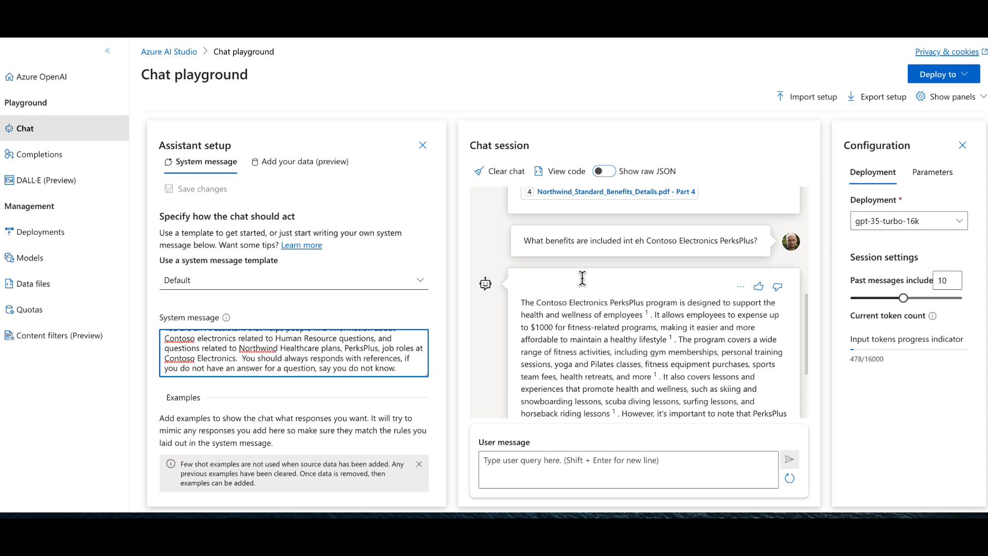
scroll(631, 329, down, 3)
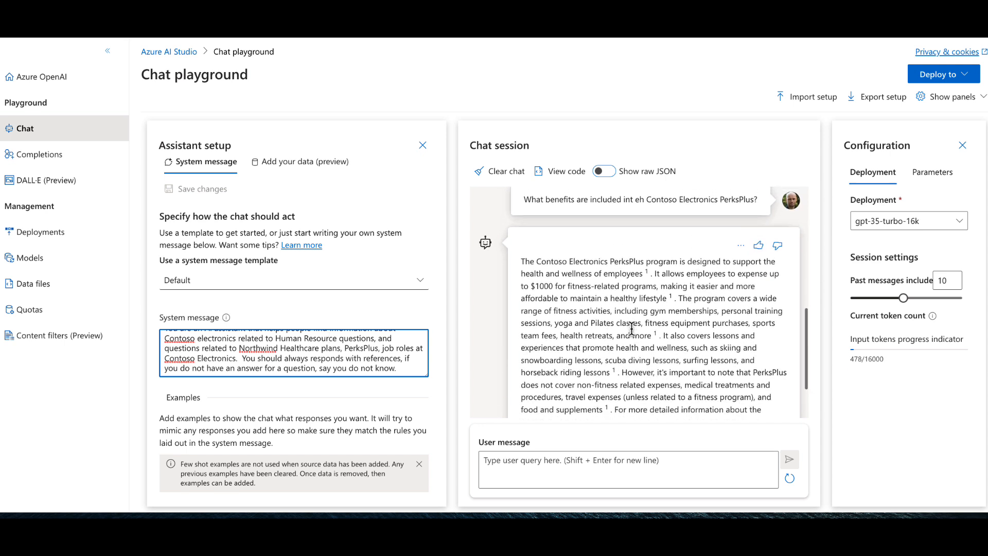
- Show the chat transcript as raw JSON and examine how the system message is passed in it
click(630, 173)
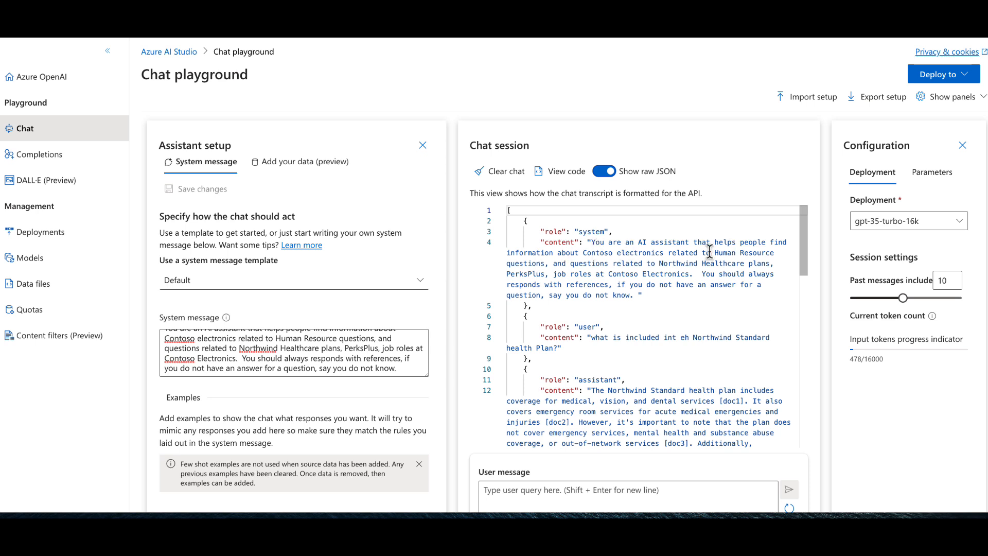
drag(712, 265, 613, 266)
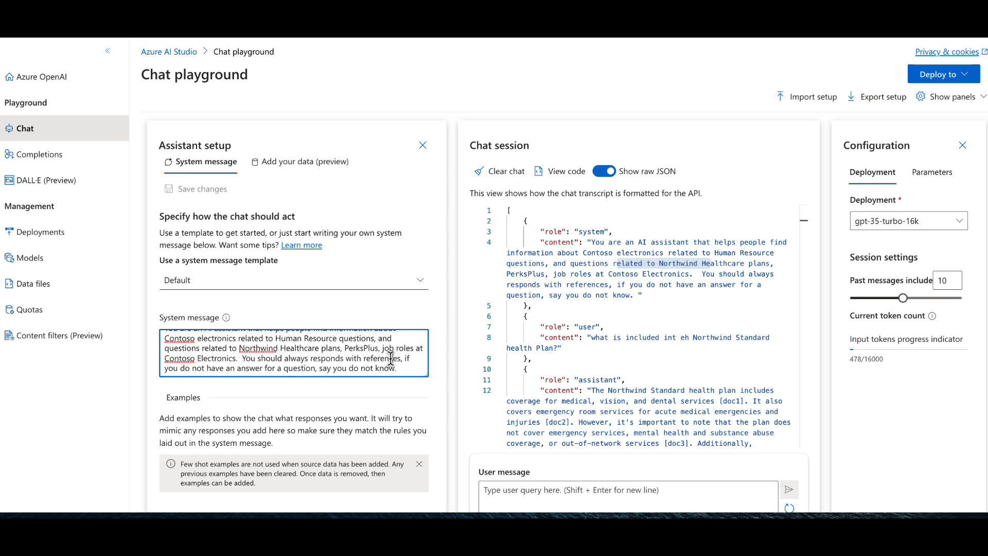
click(626, 266)
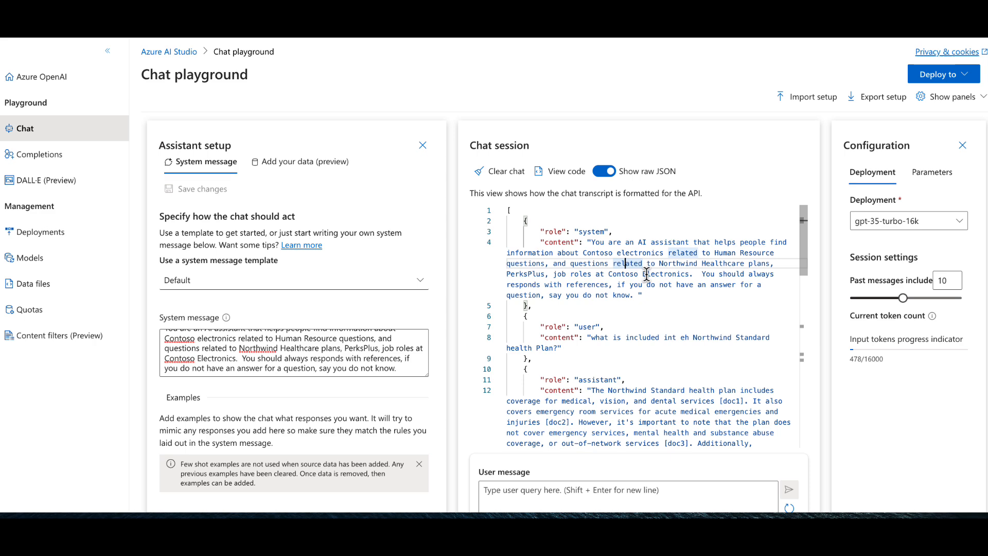
- Examine the user questions and the Northwind Standard reply in the raw JSON transcript
scroll(647, 273, down, 6)
scroll(647, 274, up, 4)
scroll(646, 273, up, 1)
scroll(648, 298, down, 3)
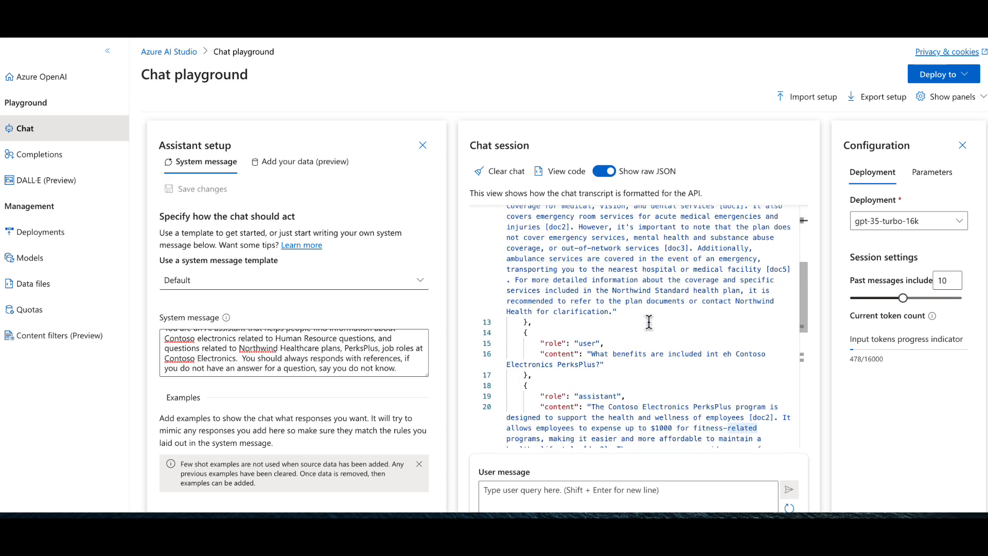
scroll(649, 322, down, 3)
scroll(649, 321, up, 2)
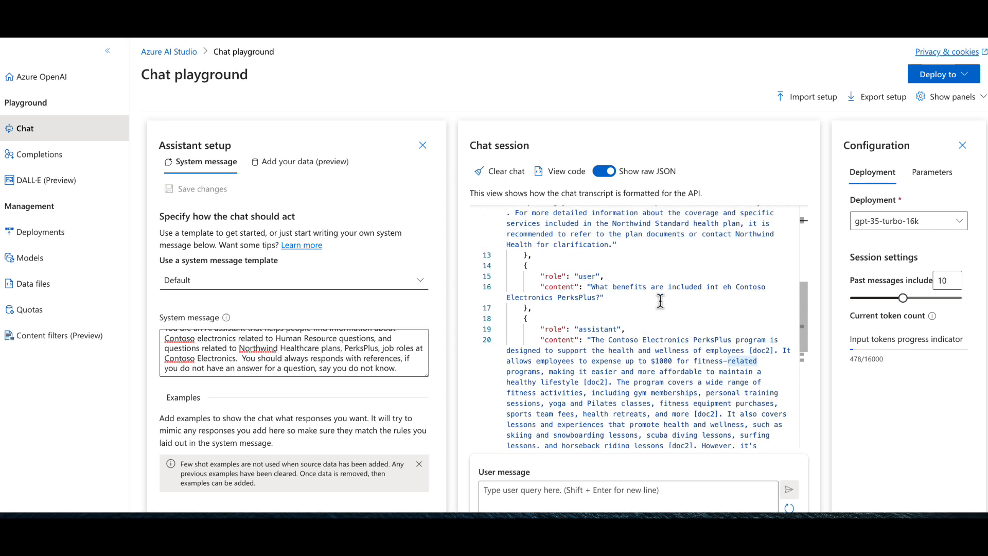
- Examine the assistant's PerksPlus reply in the raw JSON, and return the chat session to its normal view
scroll(613, 318, down, 2)
click(587, 278)
drag(587, 277, 680, 322)
click(680, 322)
scroll(679, 323, down, 3)
scroll(680, 323, up, 1)
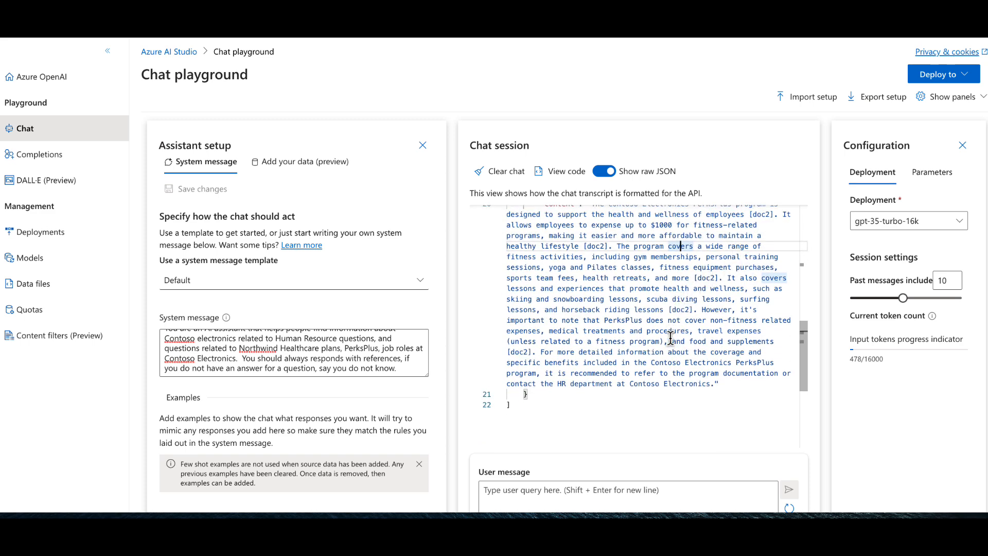
scroll(670, 337, up, 3)
click(605, 175)
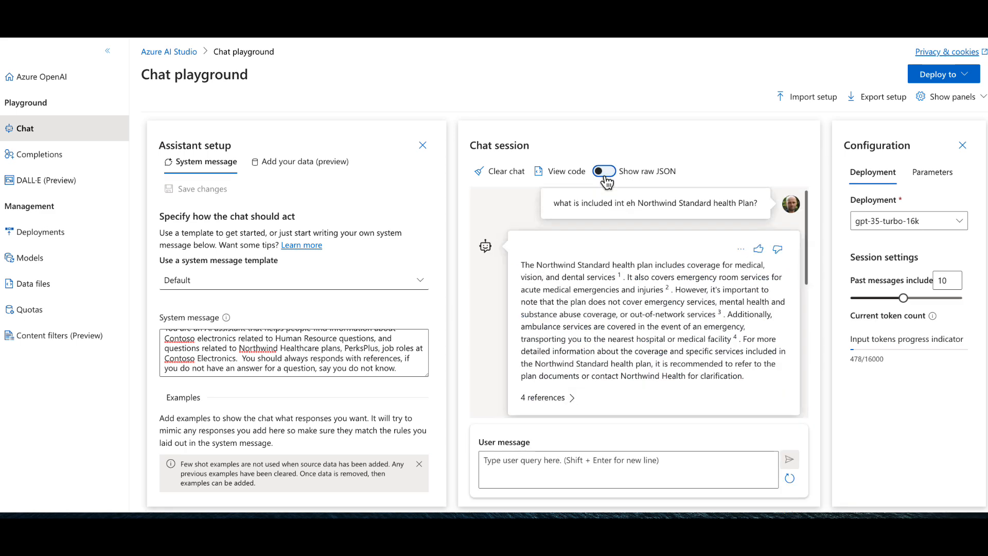
- Open the PerksPlus.pdf - Part 1 citation under the PerksPlus answer, read through the source text, and close the citation
click(547, 393)
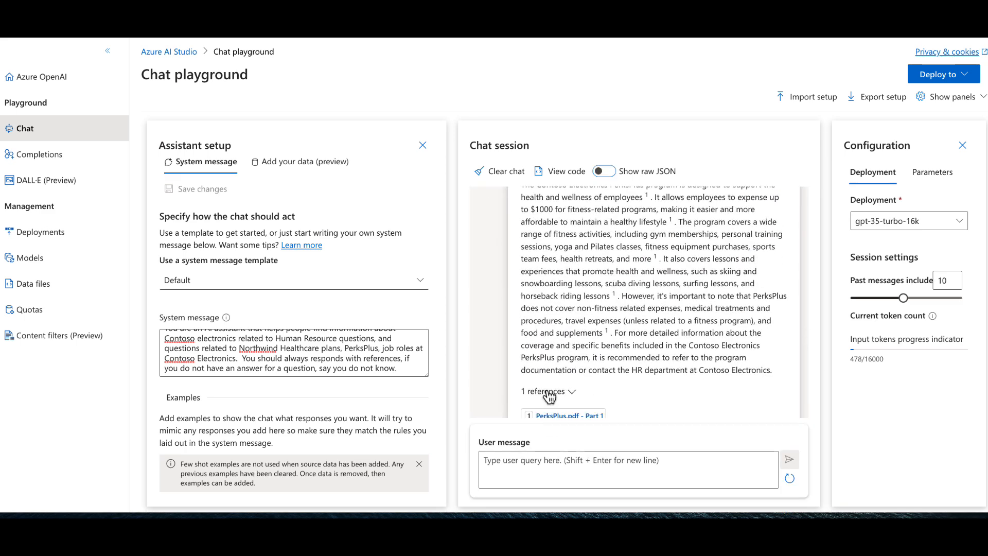
click(571, 387)
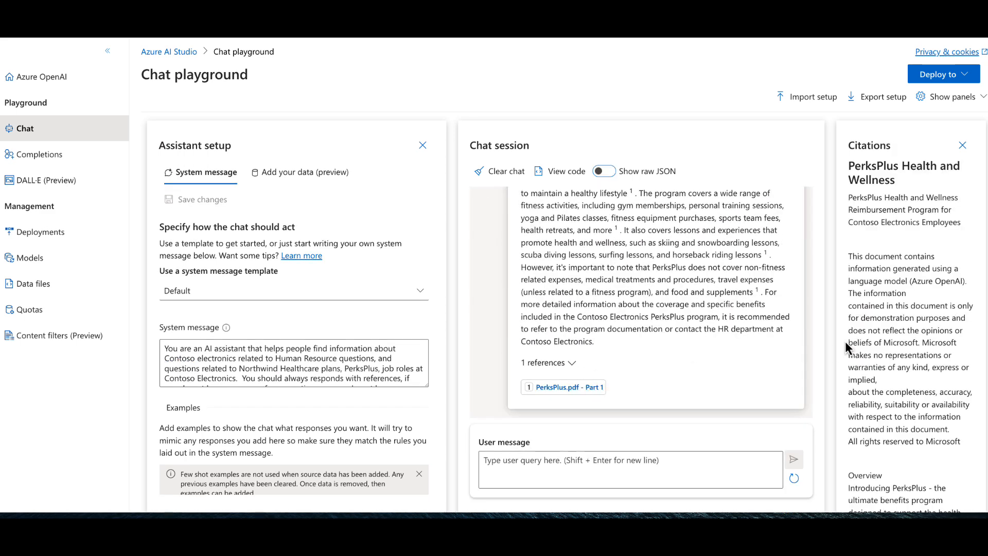
scroll(845, 341, down, 10)
scroll(922, 371, down, 3)
scroll(922, 370, up, 15)
click(961, 129)
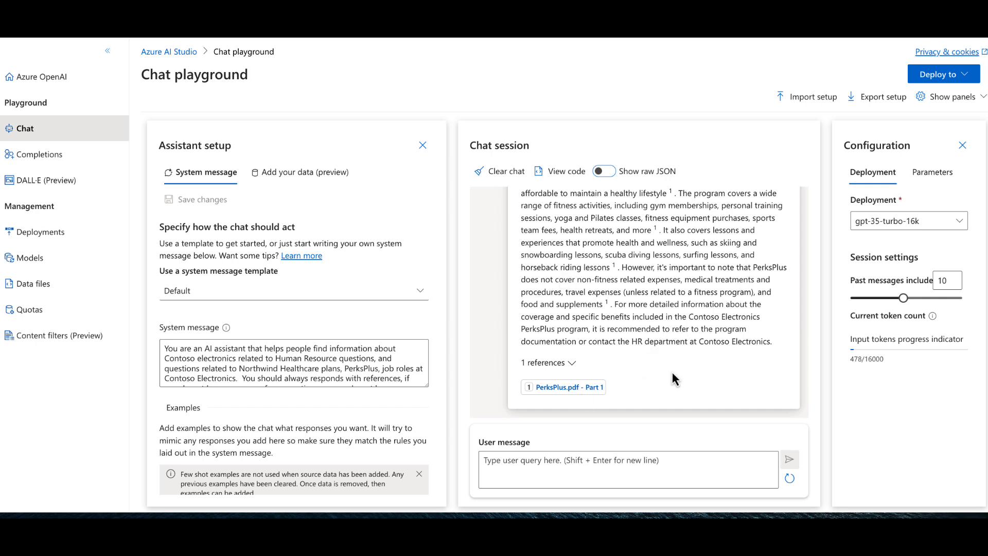
scroll(650, 303, up, 1)
scroll(643, 301, down, 1)
- Set the number of past messages included in the chat session to 5
click(965, 76)
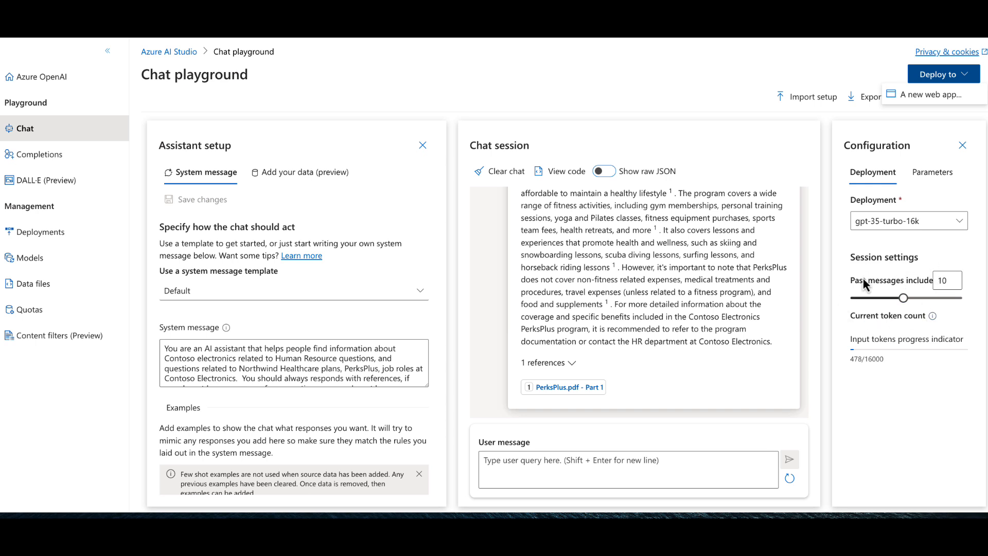
click(904, 299)
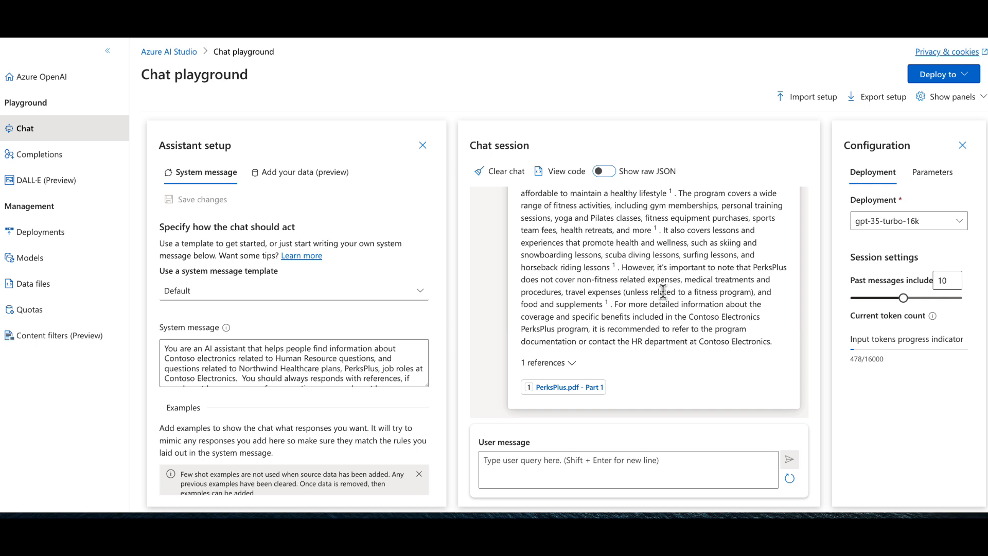
drag(904, 301, 875, 304)
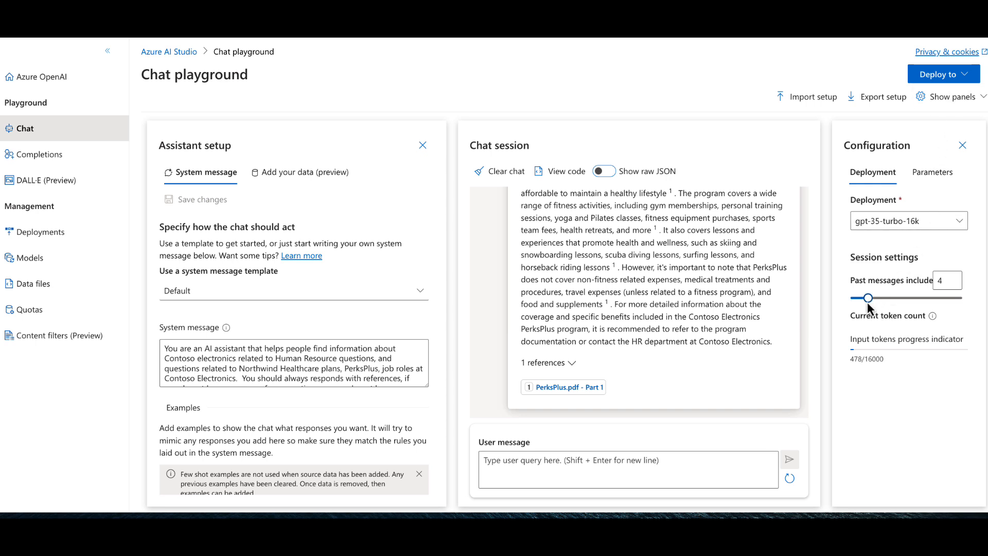
drag(868, 301, 874, 301)
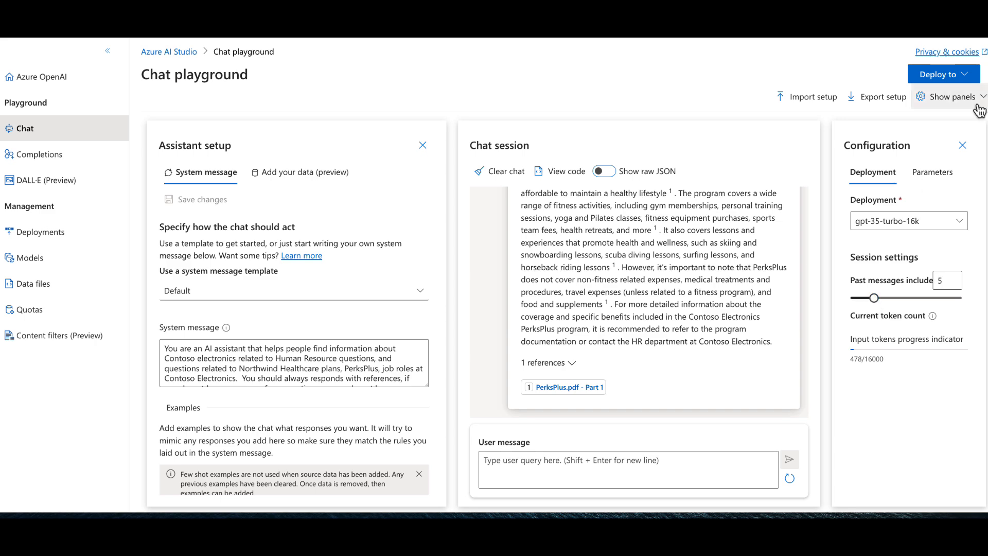
- Start deploying the chat to a new web app and read the notice about Azure Active Directory authentication
click(962, 74)
click(933, 99)
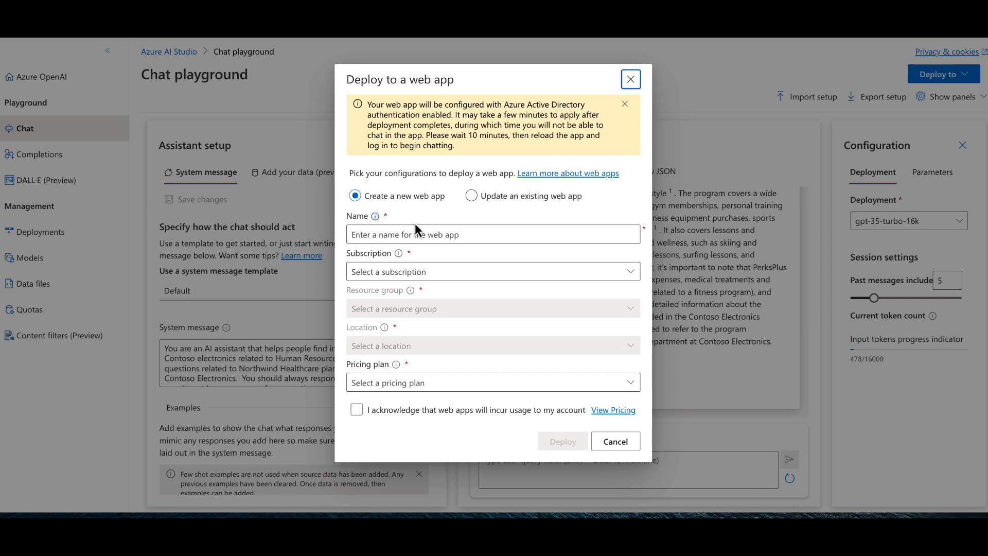
drag(372, 105, 543, 125)
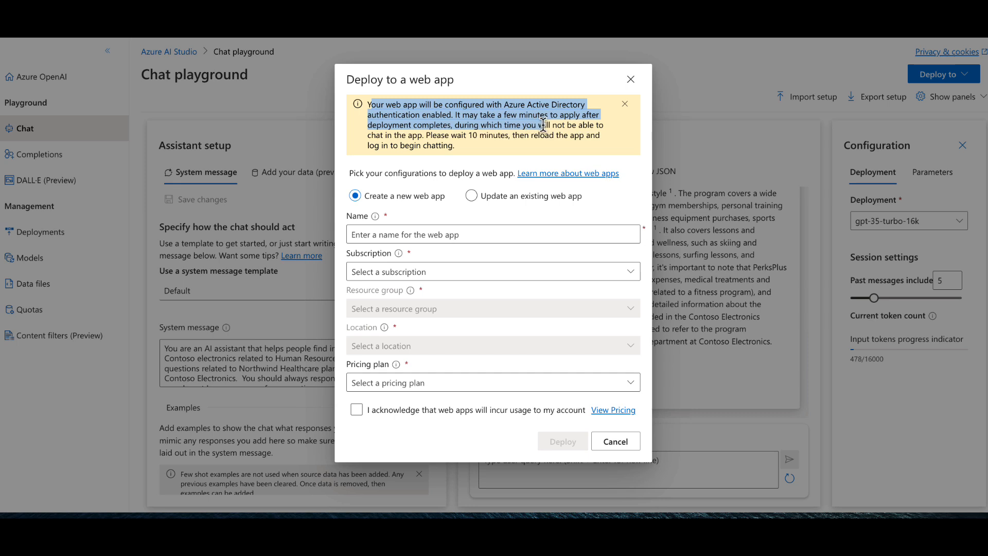
click(543, 125)
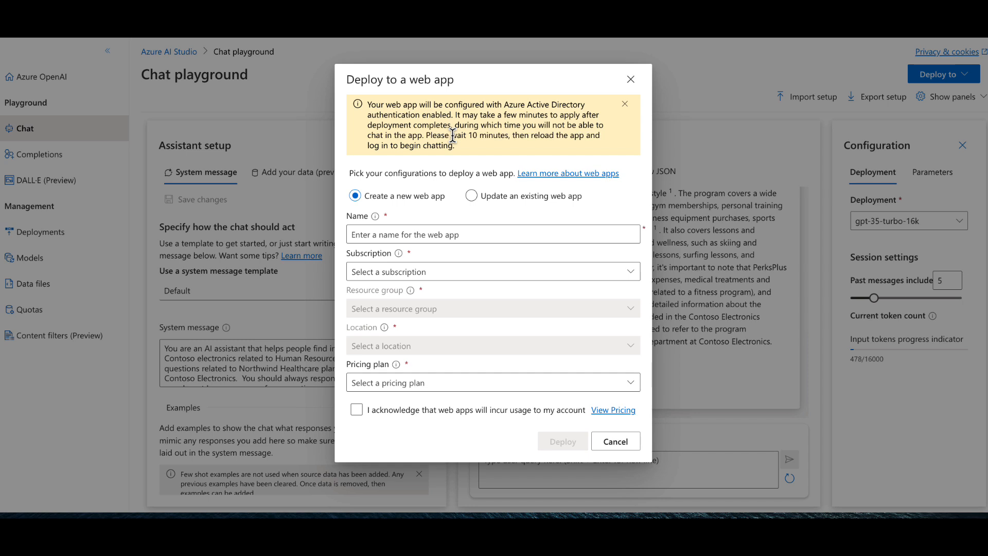
- Name the new web app HrChatWIthData and select the Azure subscription for it
click(519, 234)
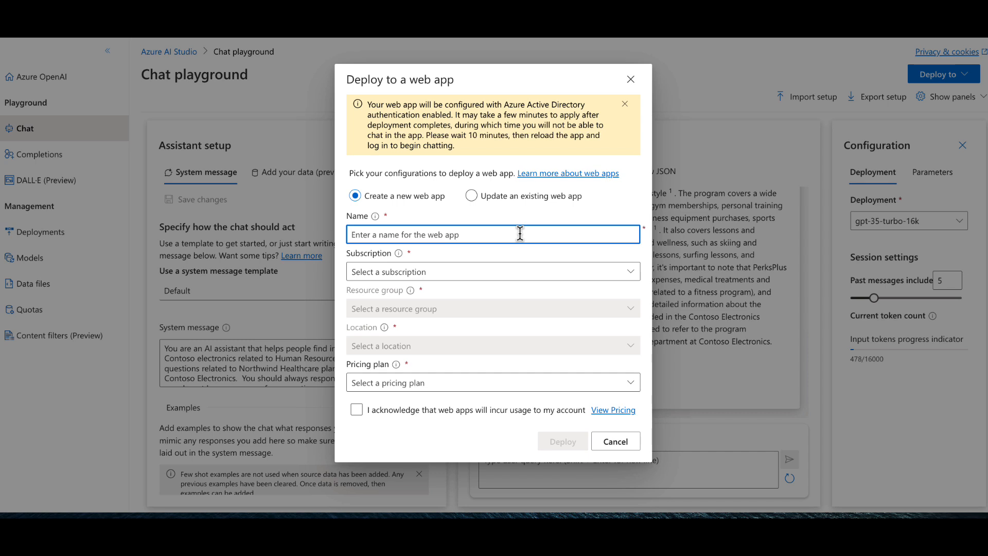
text(HrChatWl)
text(thData)
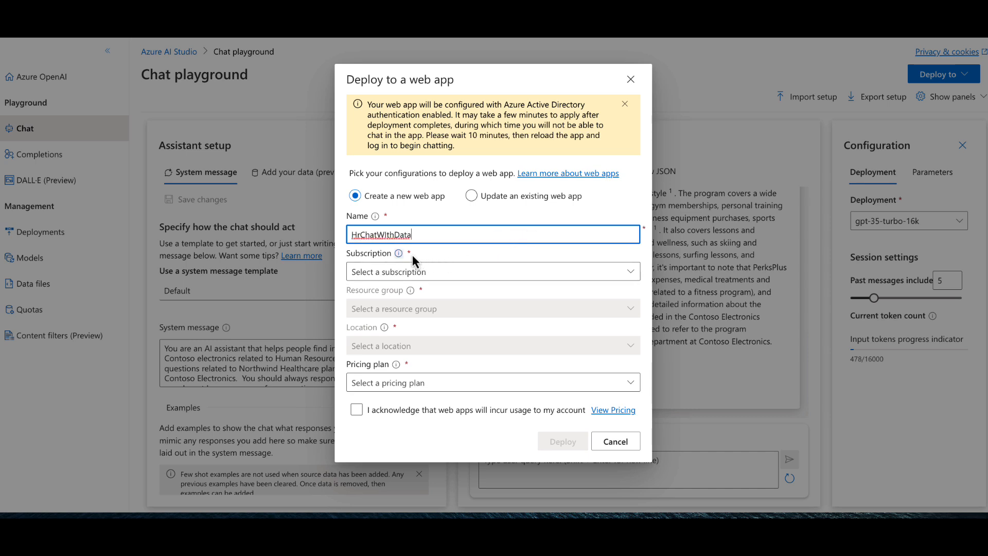
click(604, 269)
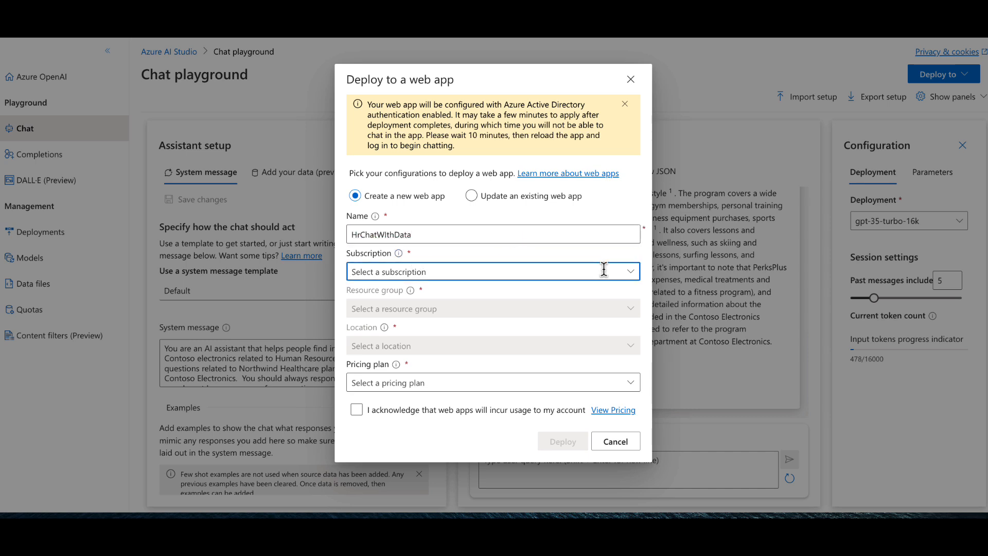
text(mi)
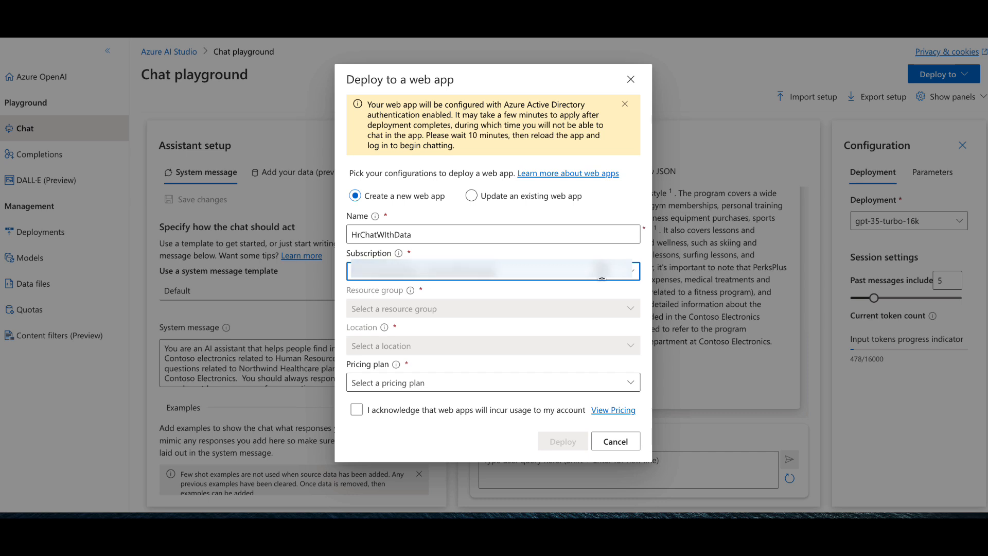
key(Tab)
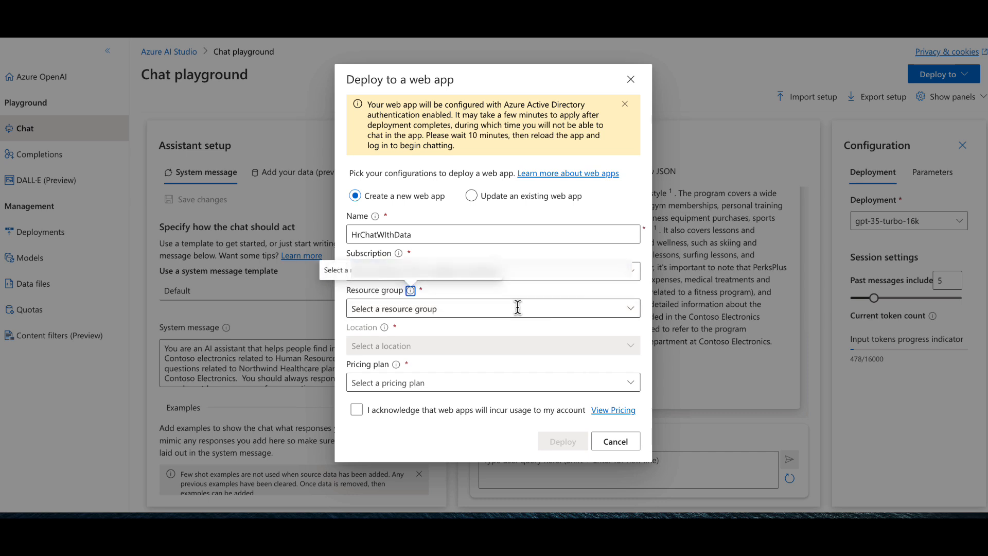
- Assign the web app to the RG-AOAI-HR-Chat resource group and set its location to East US
click(614, 308)
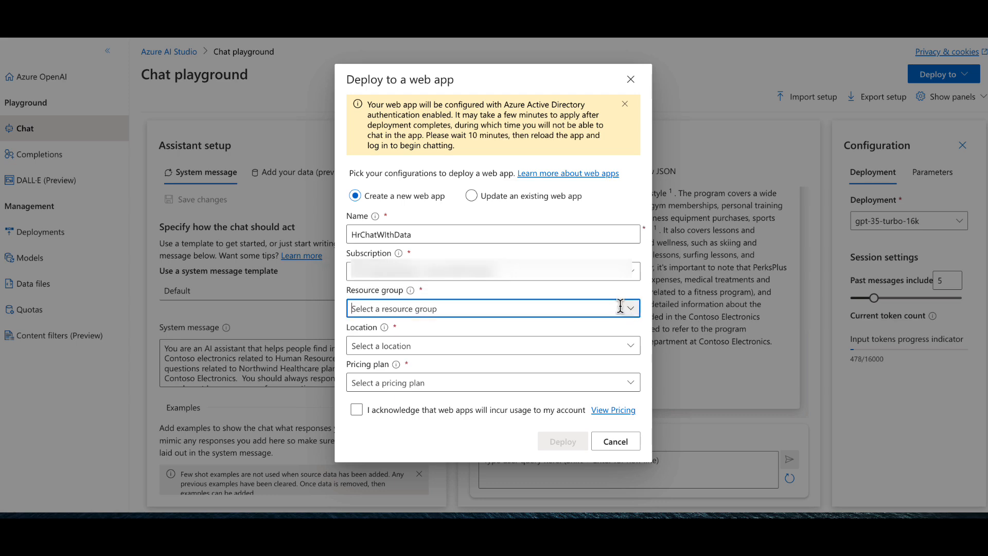
click(630, 308)
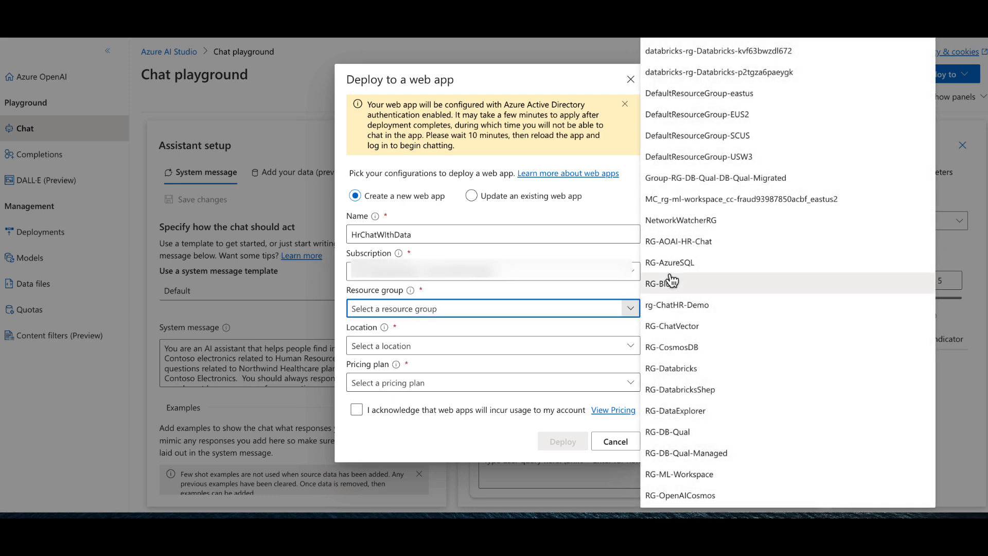
click(669, 241)
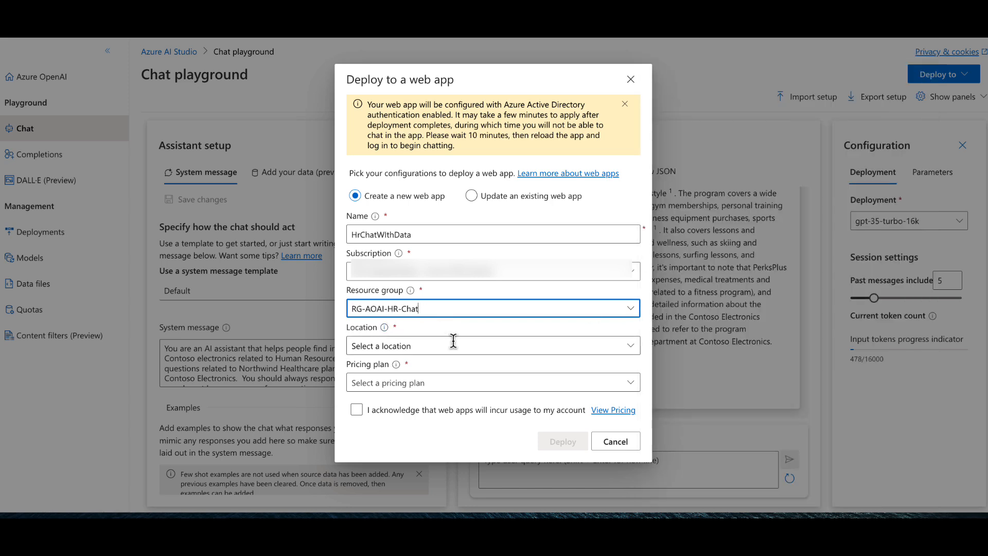
click(630, 346)
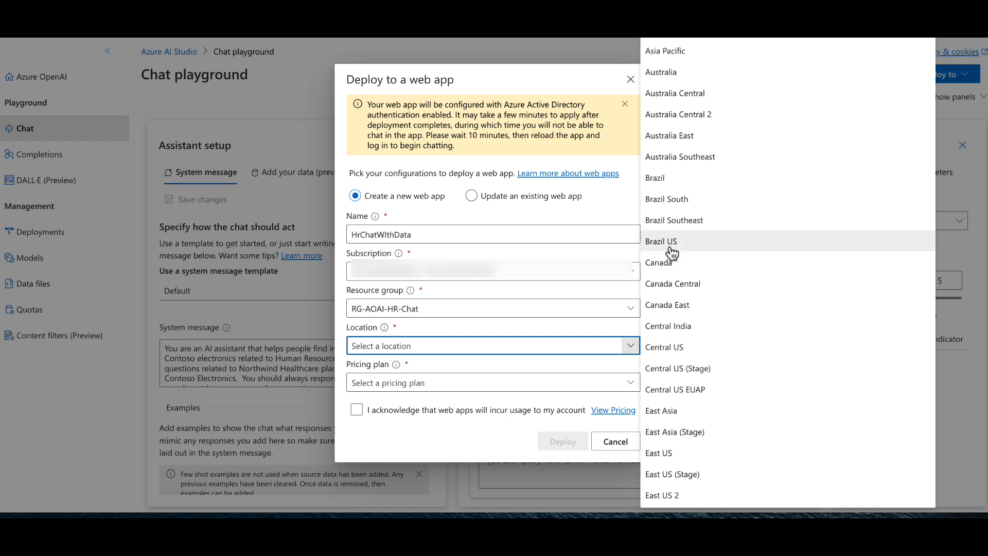
click(669, 453)
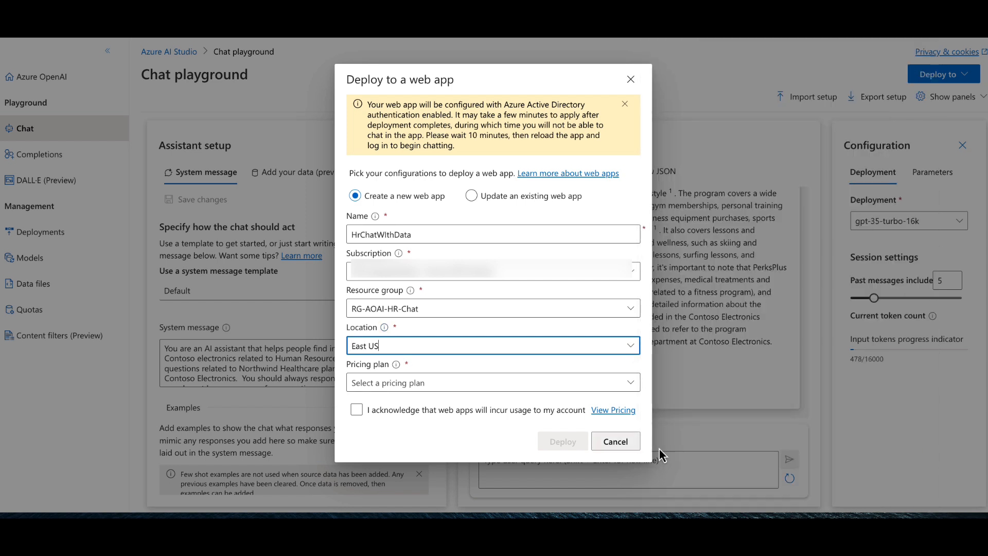
- Choose the Standard (S1) pricing plan, acknowledge that web apps incur usage, and deploy the web app
click(630, 383)
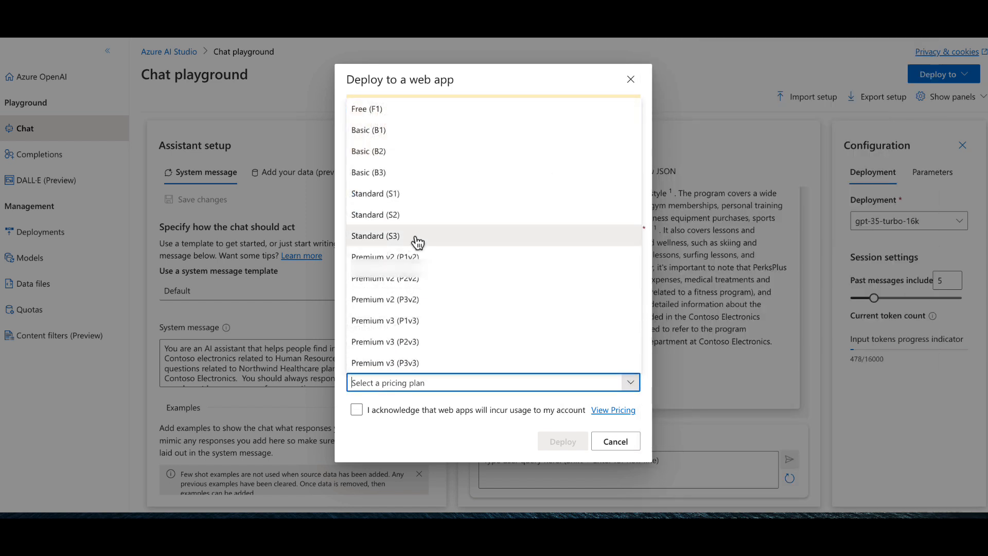
click(411, 194)
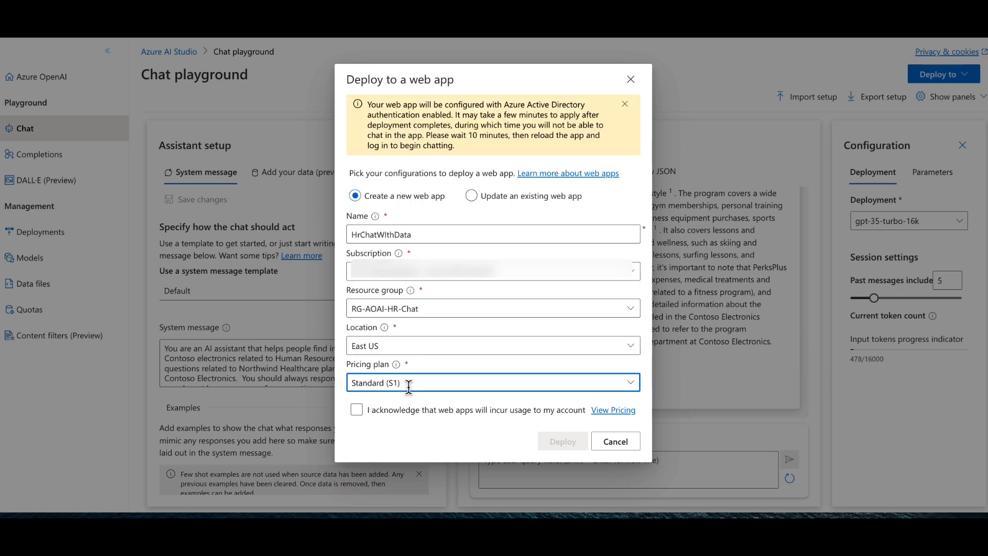
click(356, 410)
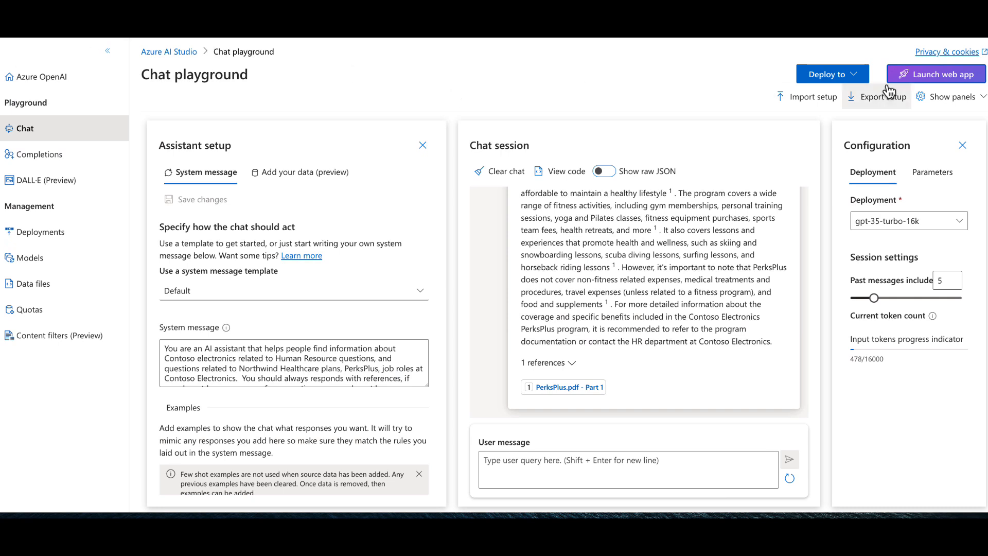
- Launch the deployed web app and open its address in a new incognito browser window
click(948, 74)
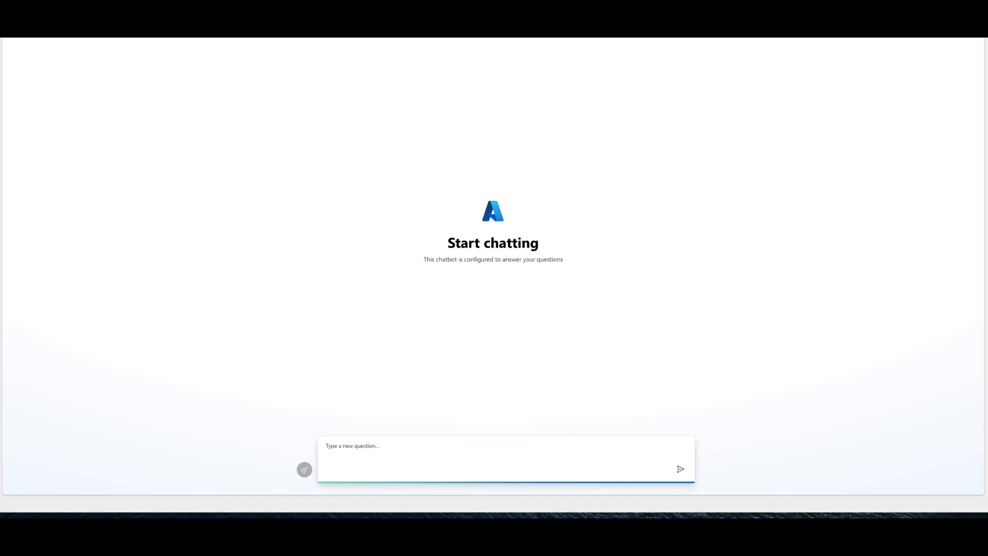
click(939, 36)
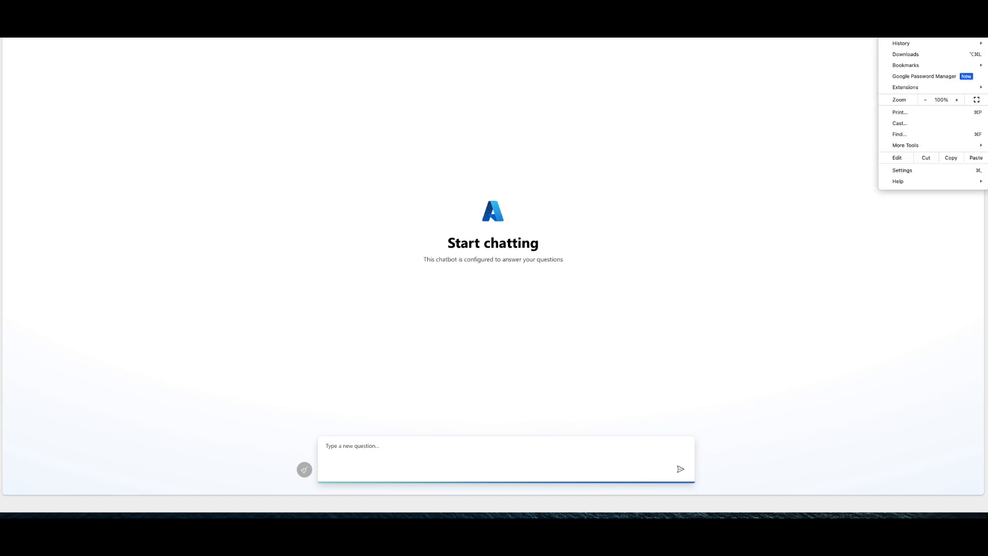
click(941, 38)
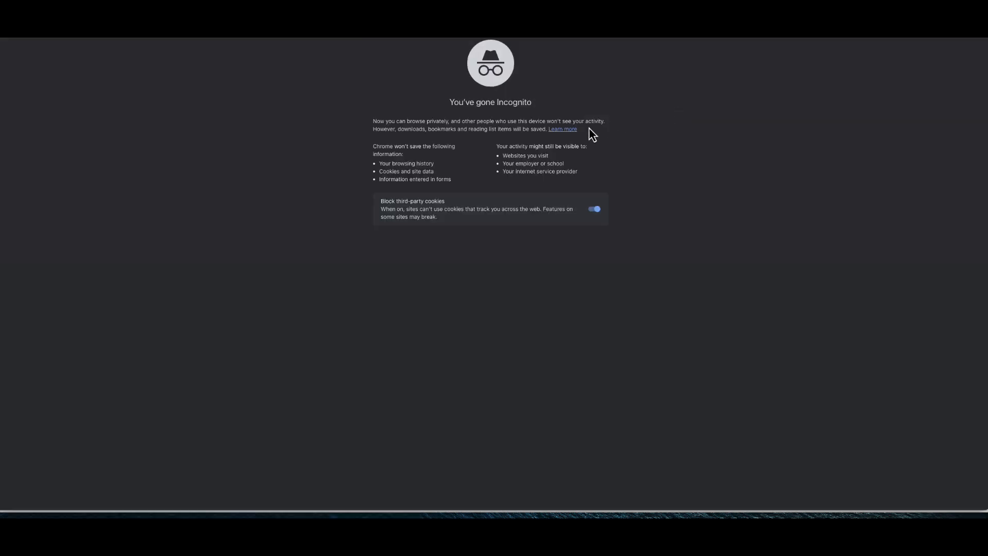
key(super+v)
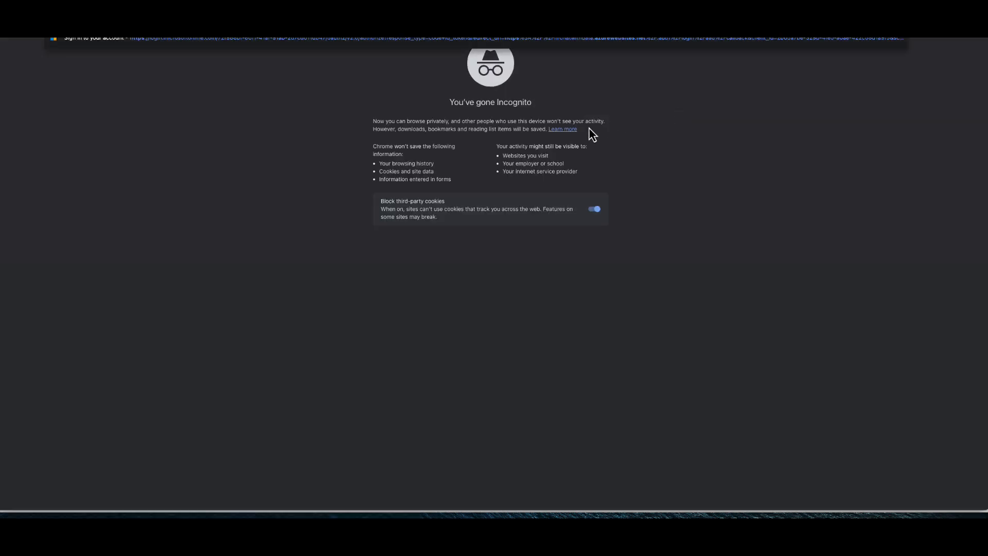
key(Return)
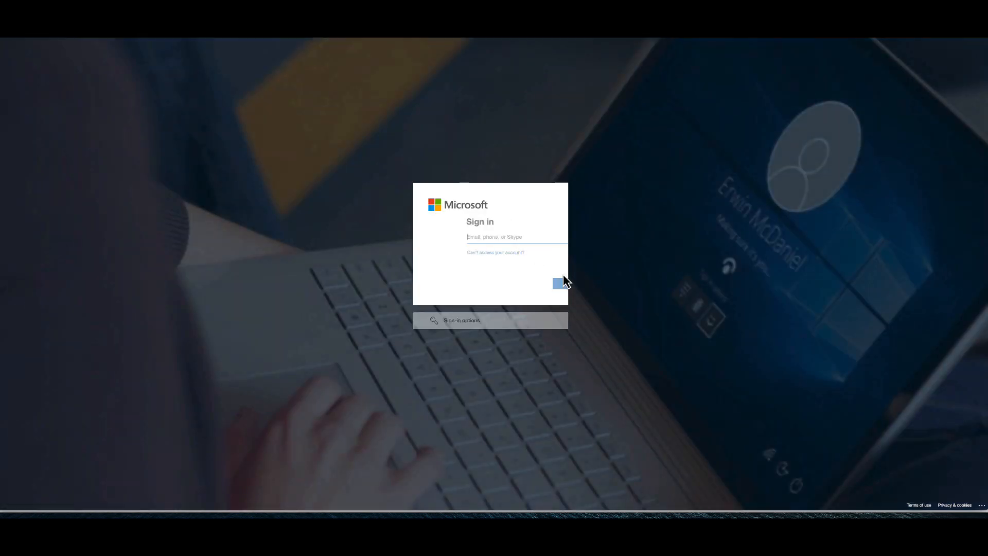
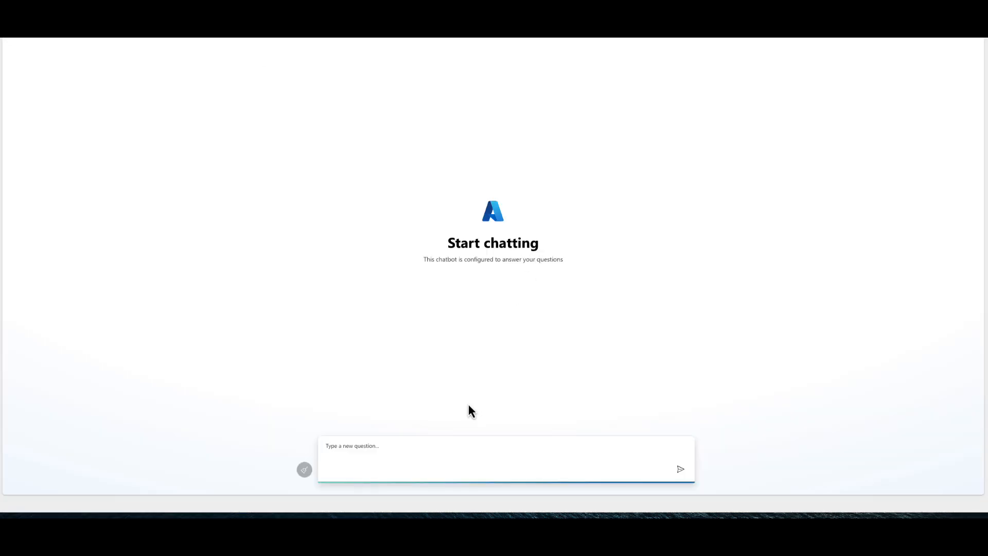
click(437, 441)
text(https://hrchatwithdata.azurewebsites.net/)
key(BackSpace)
key(BackSpace)
key(BackSpace)
key(BackSpace)
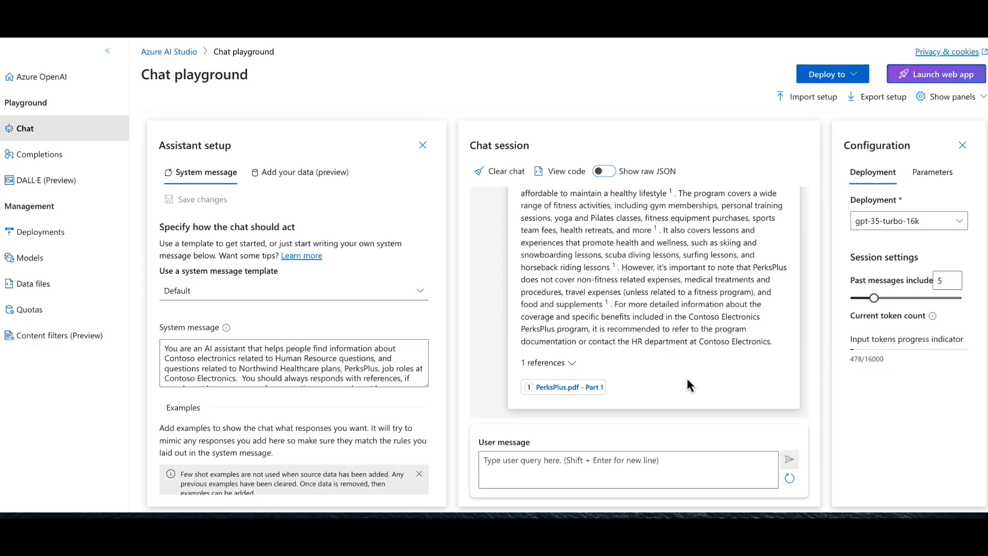
- Copy the Contoso Electronics PerksPlus benefits question from the Chat playground, submit it in the web app chat, and review the listed benefits
scroll(697, 343, up, 5)
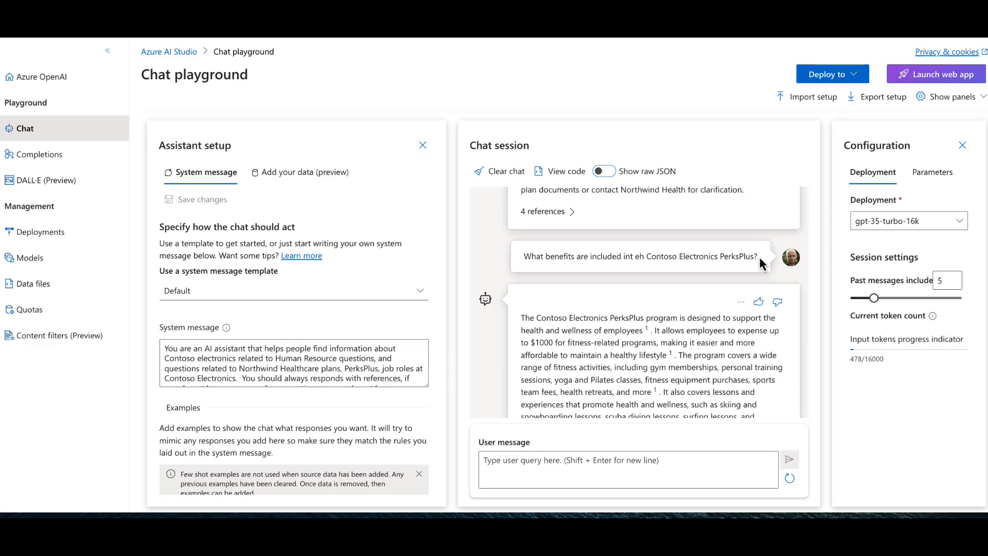
drag(763, 257, 522, 256)
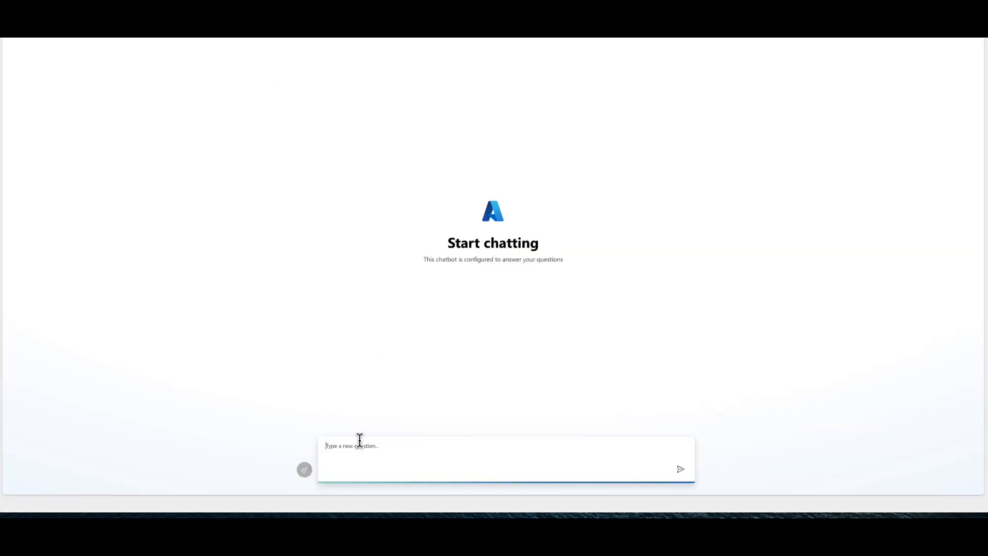
text(What benefits are included int eh Contoso Electronics PerksPlus?)
key(Return)
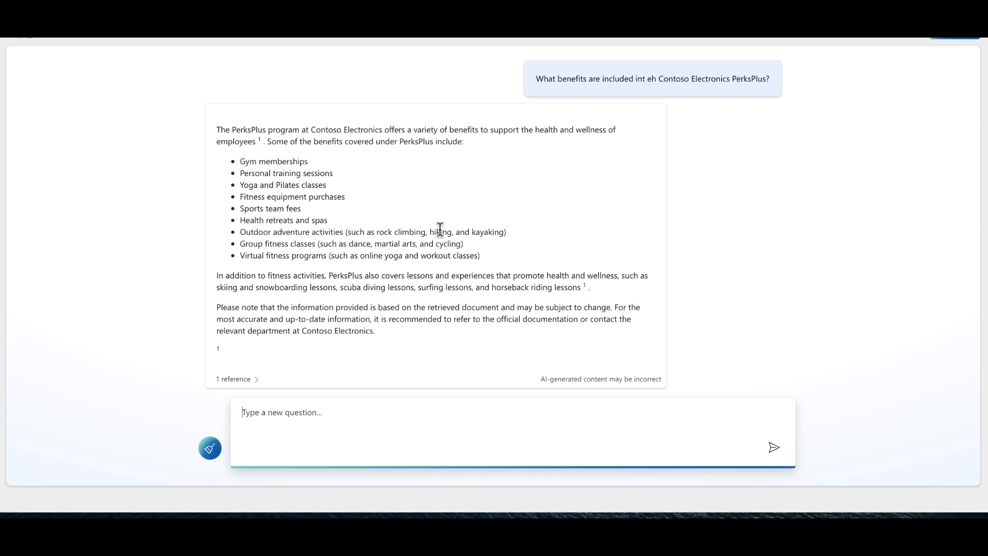
drag(485, 255, 246, 161)
click(253, 166)
- Ask the chat "what roles are there at Contoso Electronics?"
click(336, 411)
text(what roles are there at Contoso Electronics?)
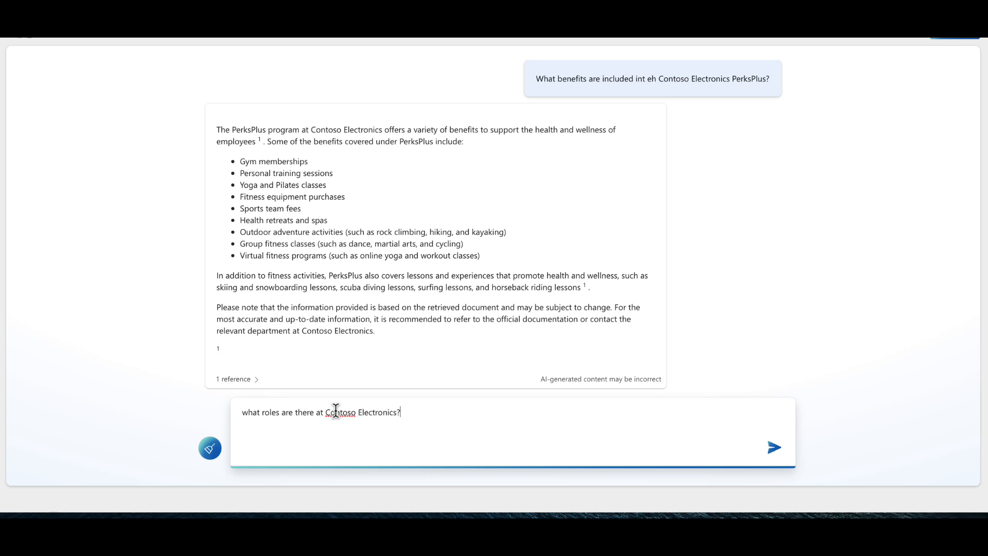
key(Return)
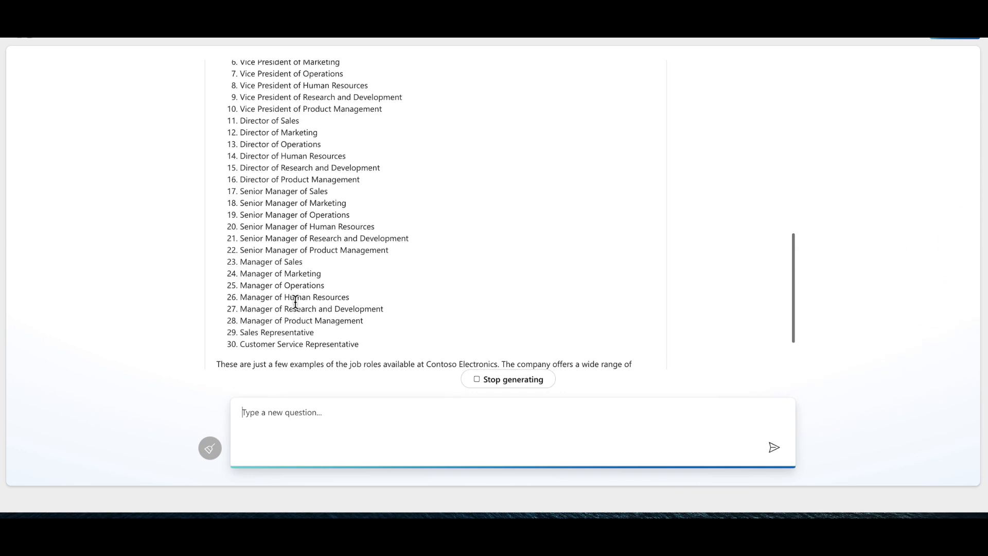
- Review the list of job roles in the answer and expand its reference
scroll(295, 303, up, 3)
scroll(295, 303, down, 3)
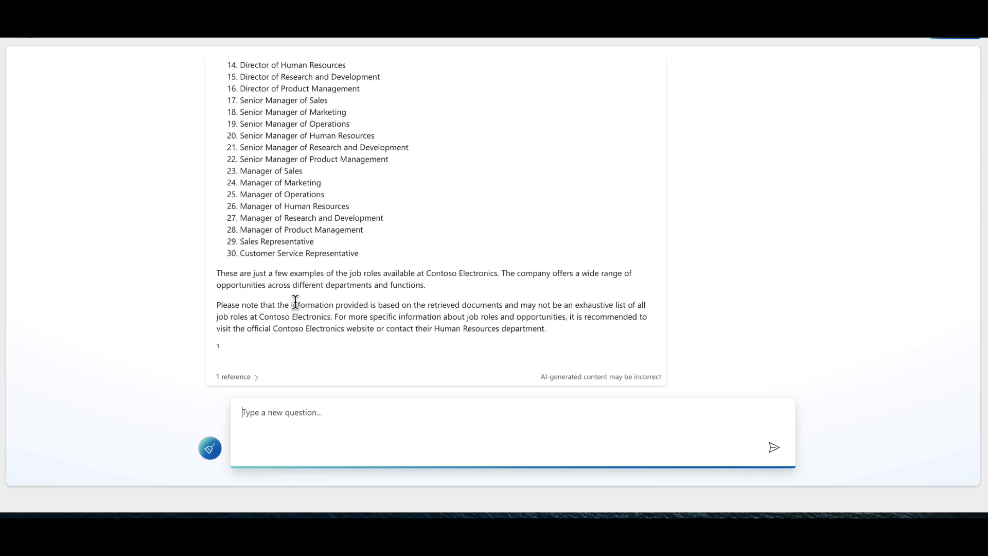
click(241, 377)
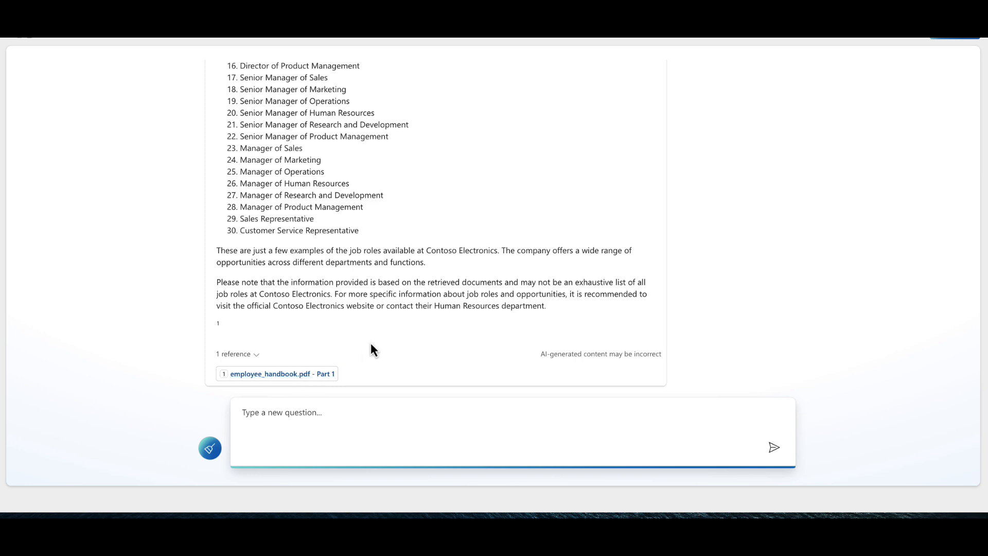
scroll(371, 343, up, 4)
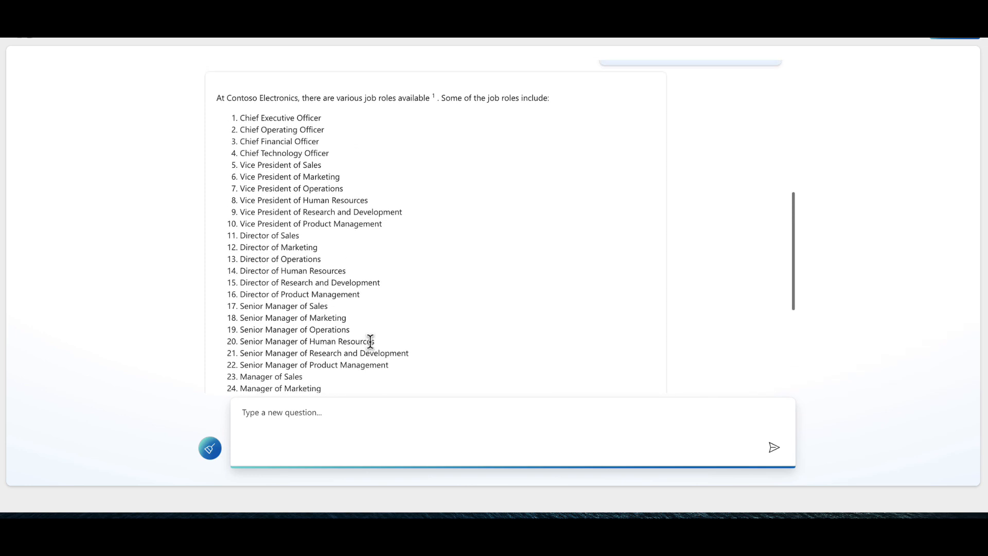
scroll(371, 341, down, 2)
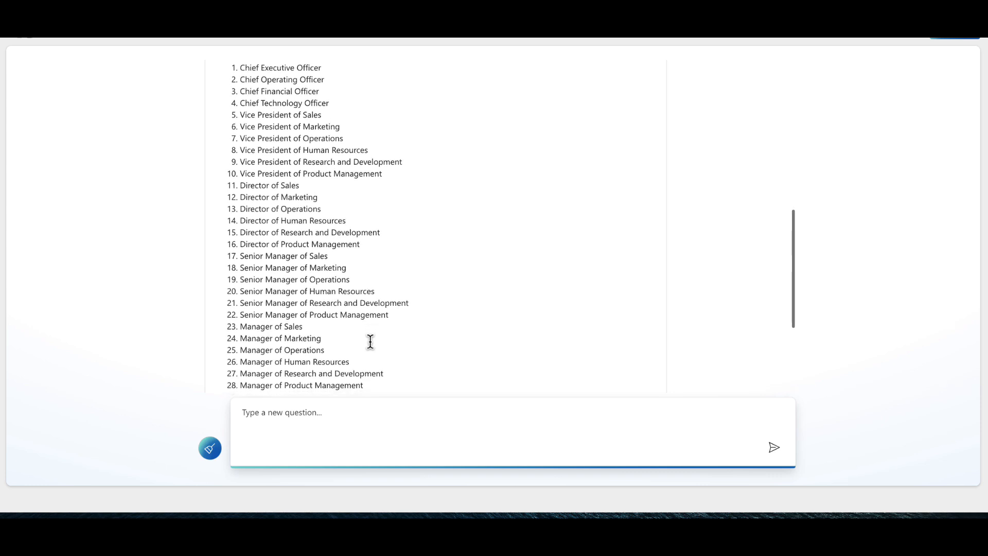
- Copy the role Senior Manager of Marketing from the answer and ask "what does a Senior Manager of Marketing do?"
drag(349, 262, 241, 263)
key(ctrl+c)
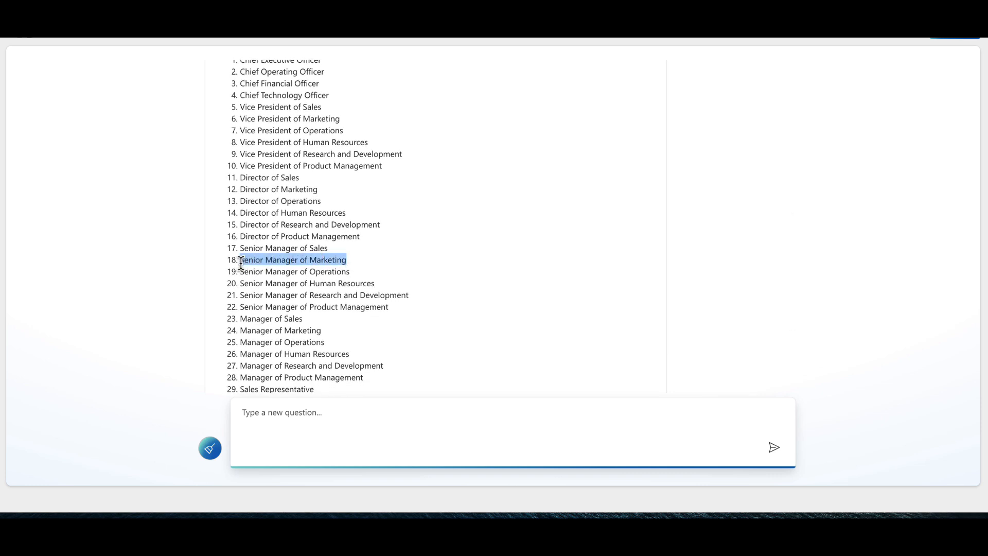
click(321, 412)
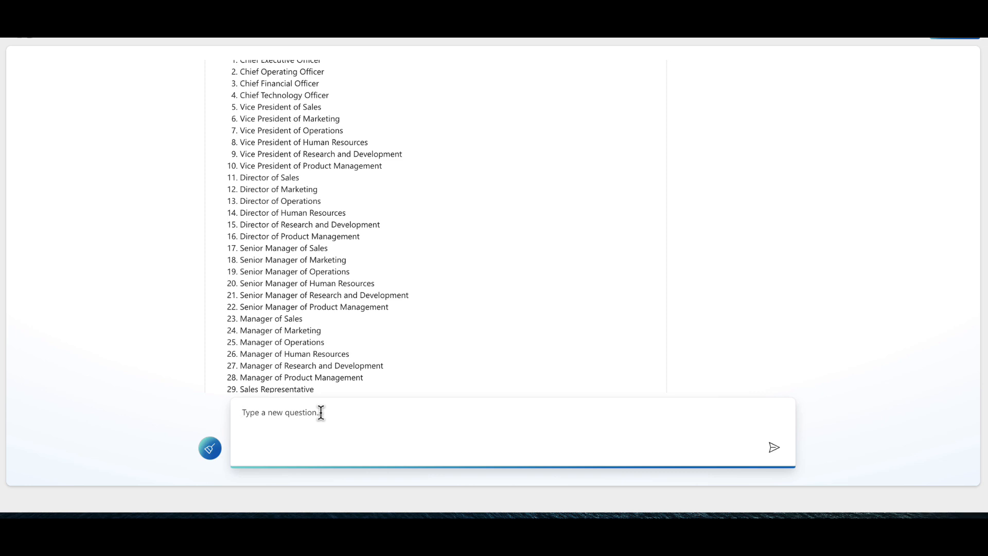
text(what does a)
key(ctrl+v)
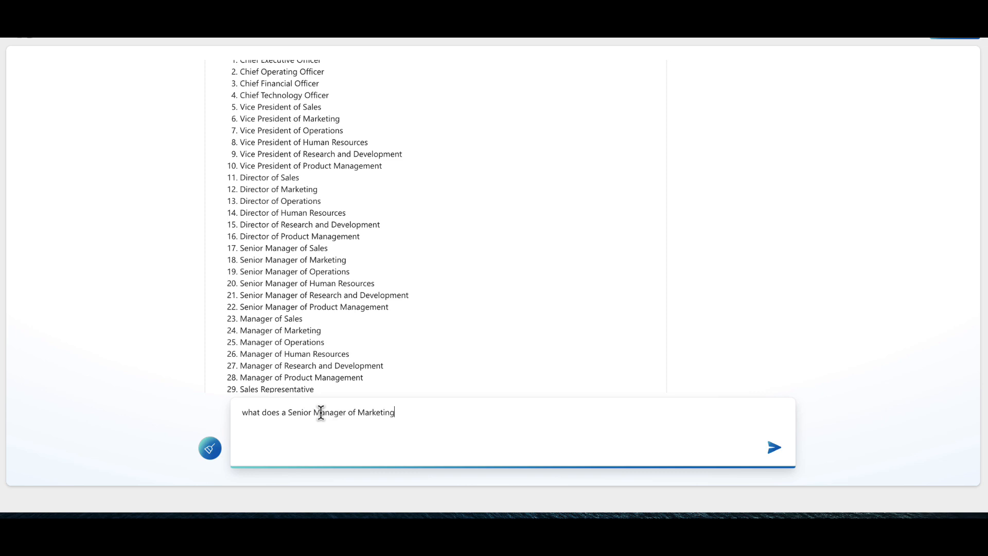
text(do)
text(?)
key(Return)
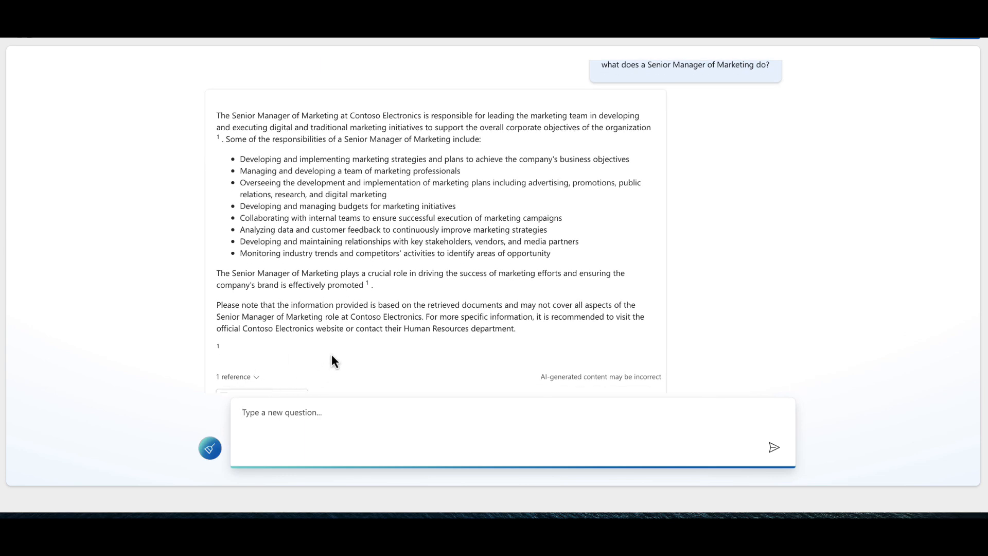
- Open the role_library.pdf - Part 2 citation and examine its role descriptions alongside the chat answer
scroll(335, 322, down, 1)
click(272, 375)
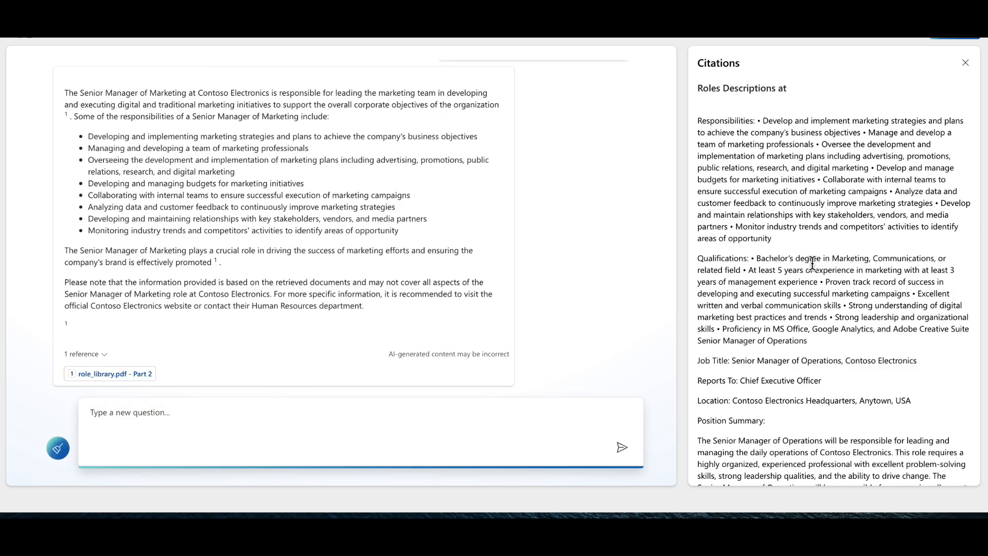
drag(763, 361, 854, 362)
click(854, 362)
scroll(379, 184, up, 1)
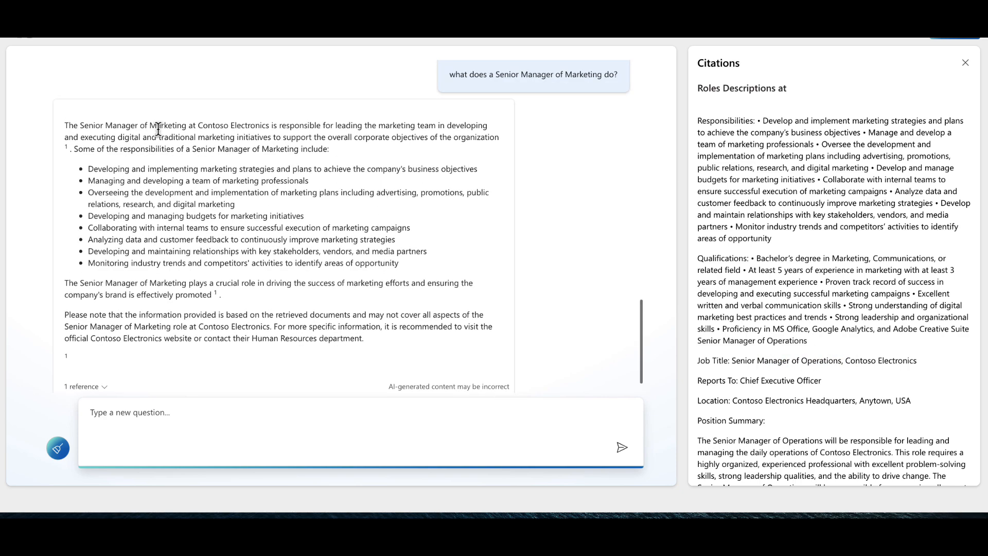
scroll(790, 227, down, 6)
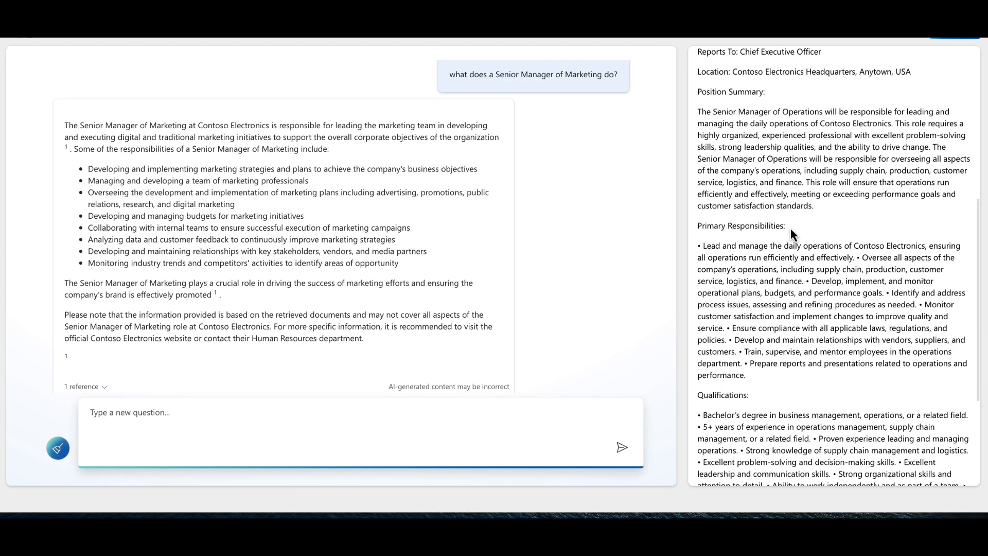
scroll(790, 227, down, 3)
scroll(791, 230, up, 5)
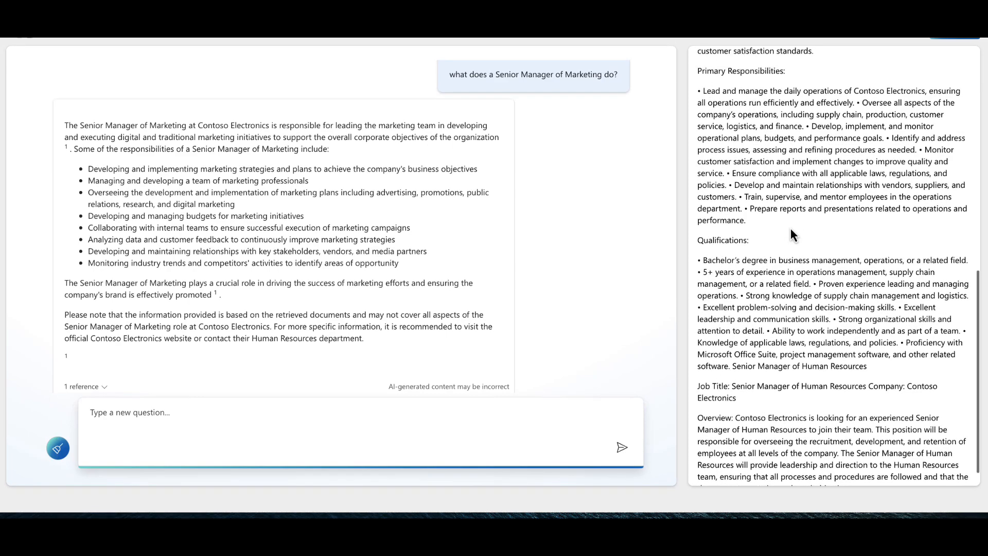
scroll(790, 226, up, 2)
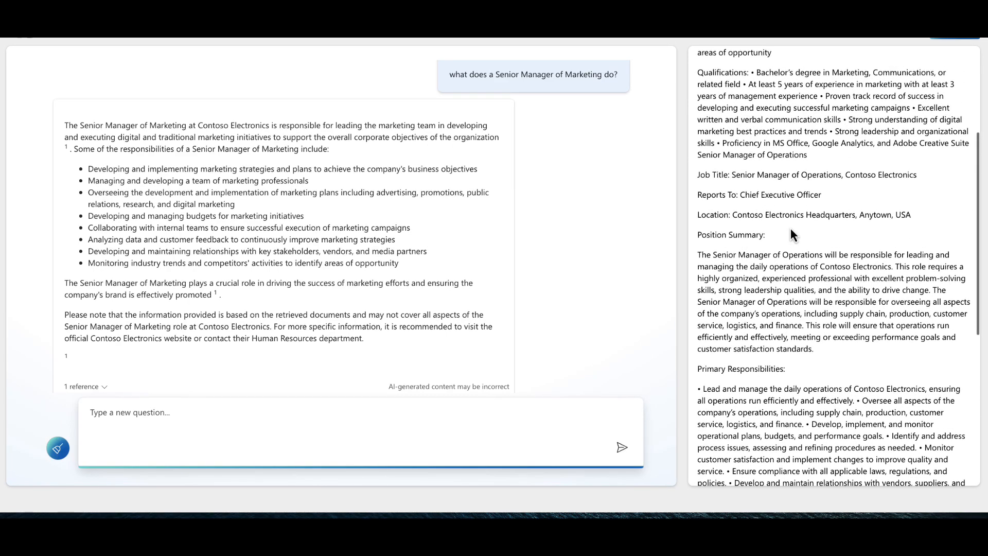
scroll(791, 226, up, 2)
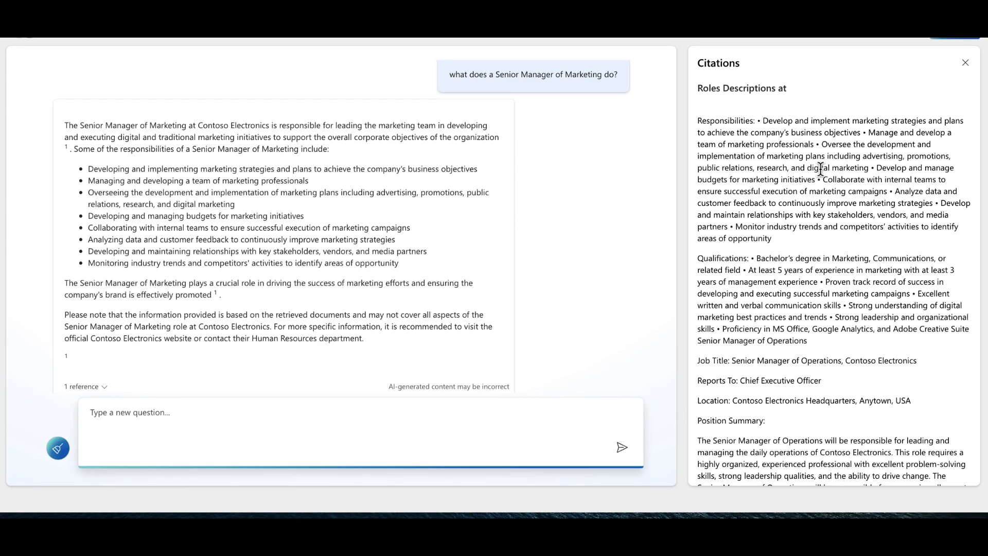
- Check the marketing responsibilities text in the citation, close the citation, and look back over the chat answers and references
drag(746, 120, 836, 155)
click(802, 124)
drag(764, 123, 906, 124)
click(905, 124)
click(966, 64)
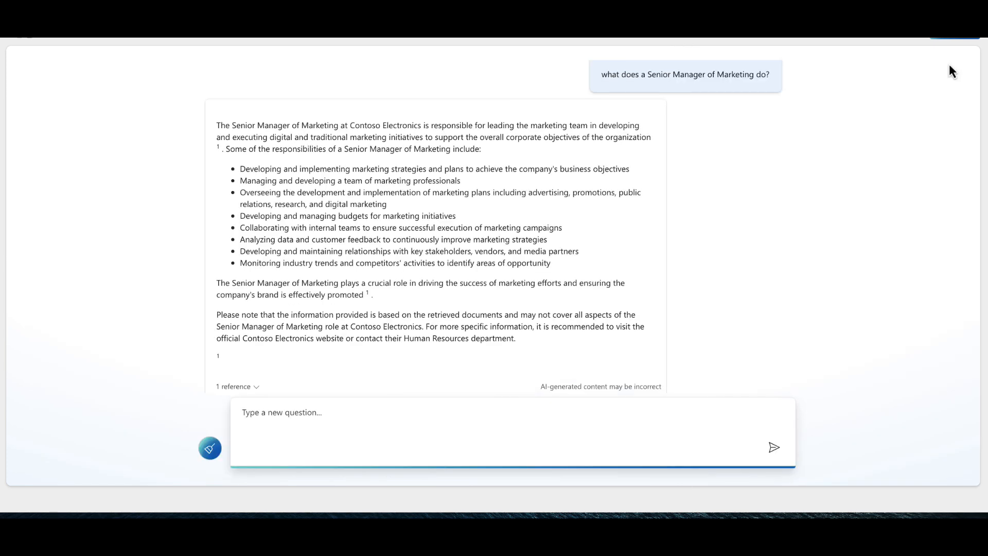
scroll(472, 277, down, 1)
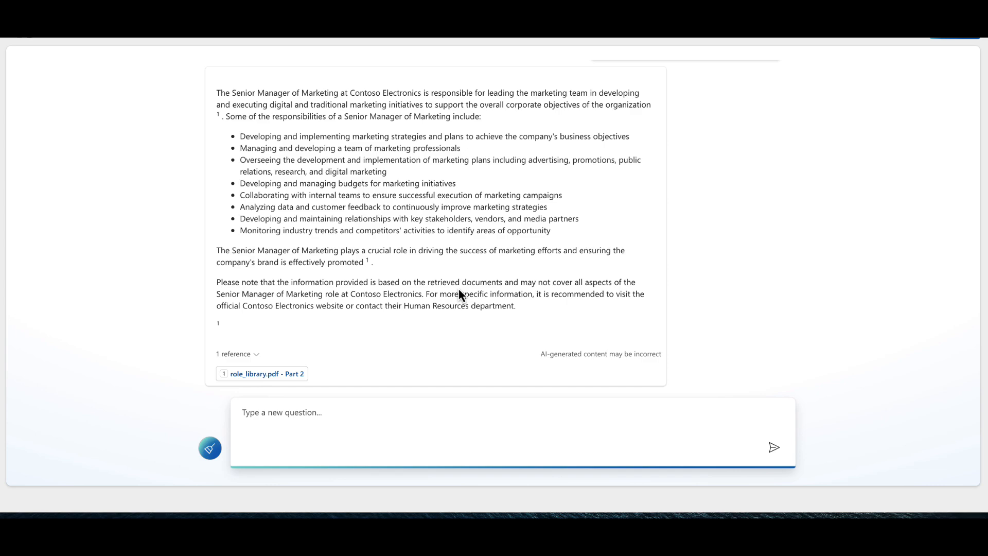
scroll(459, 290, up, 15)
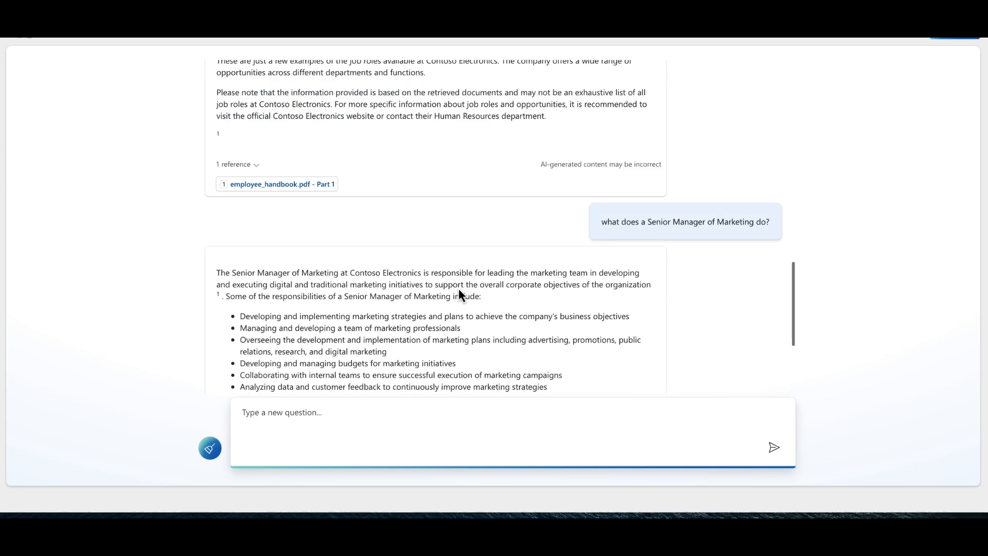
scroll(458, 289, down, 15)
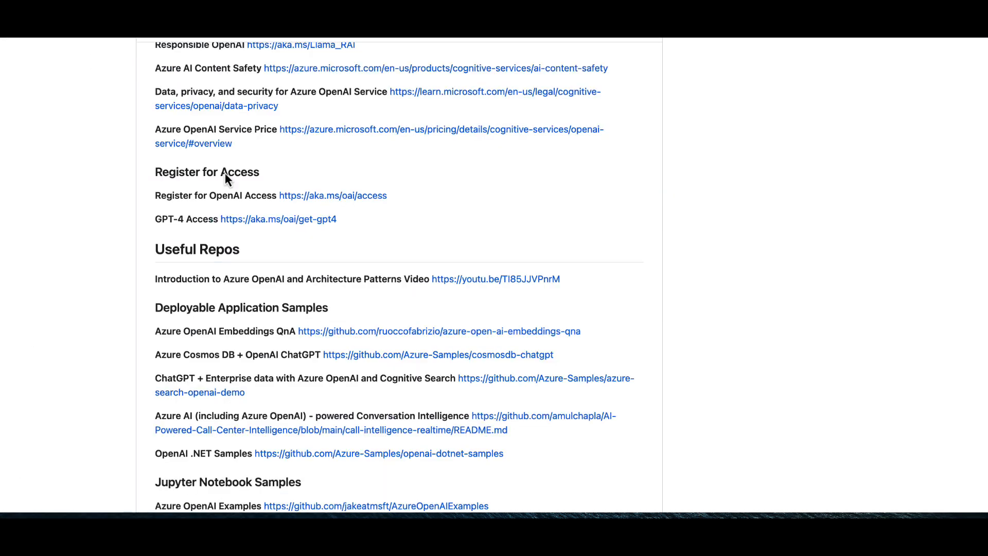
- Switch to the OpenAI repository on GitHub and look through the links and resources in its README
scroll(130, 86, up, 9)
scroll(256, 206, down, 1)
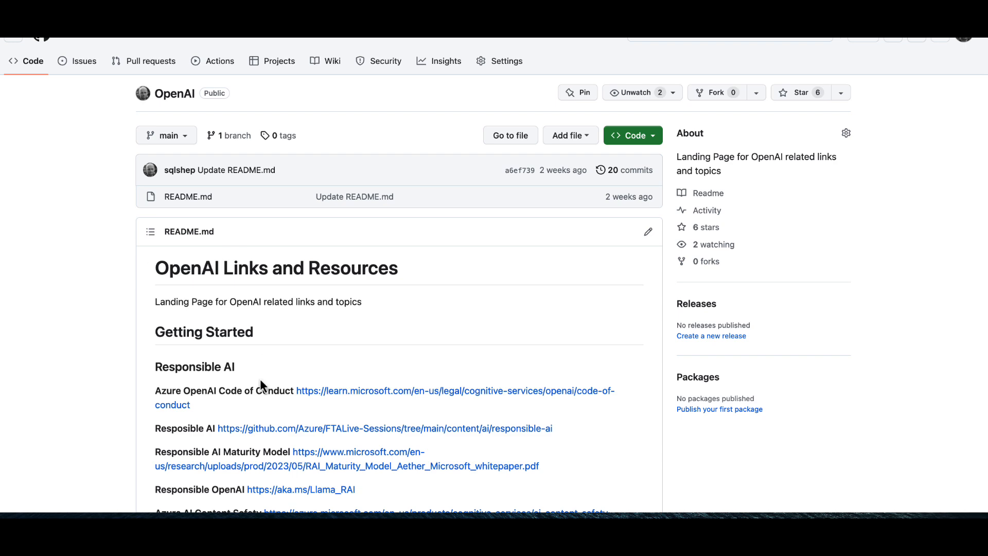
scroll(253, 339, down, 6)
scroll(206, 288, up, 6)
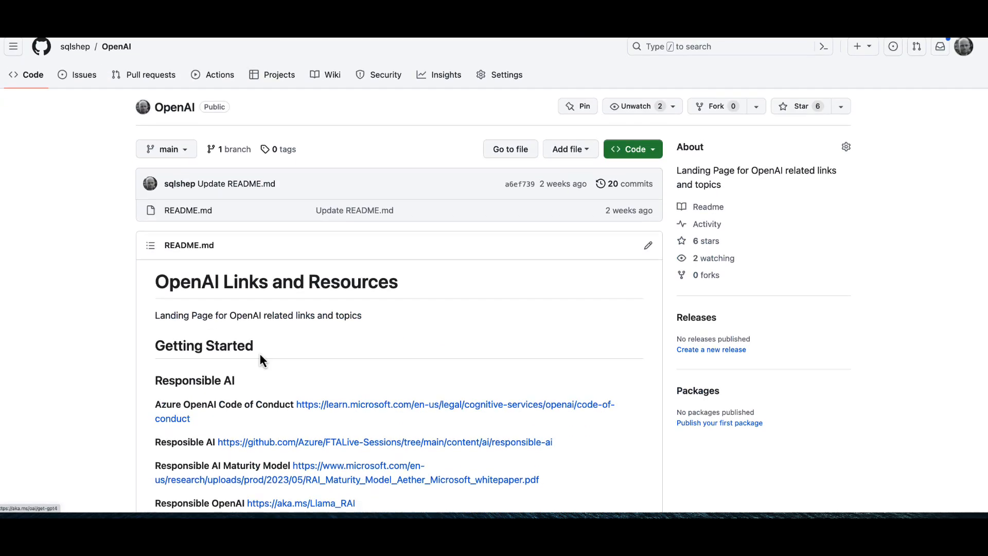